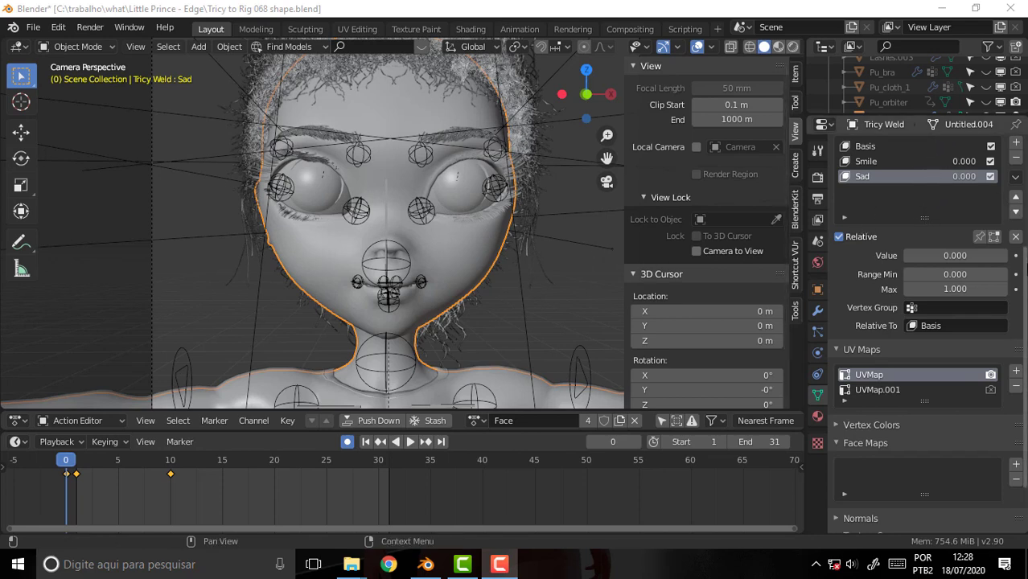
- Scroll the Properties editor up to Vertex Groups and collapse the viewport's N-sidebar
drag(1024, 273, 1023, 150)
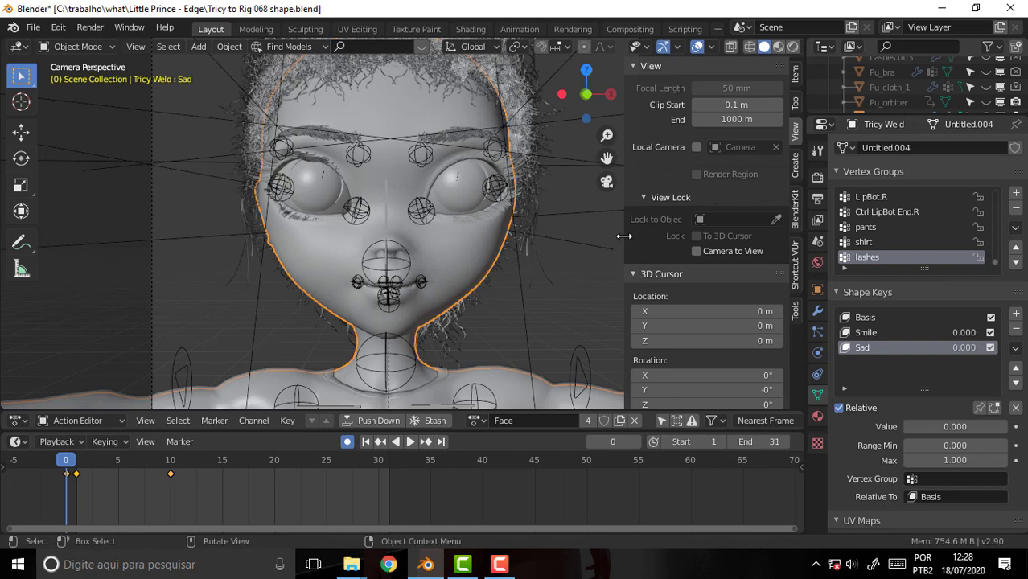
drag(625, 236, 811, 224)
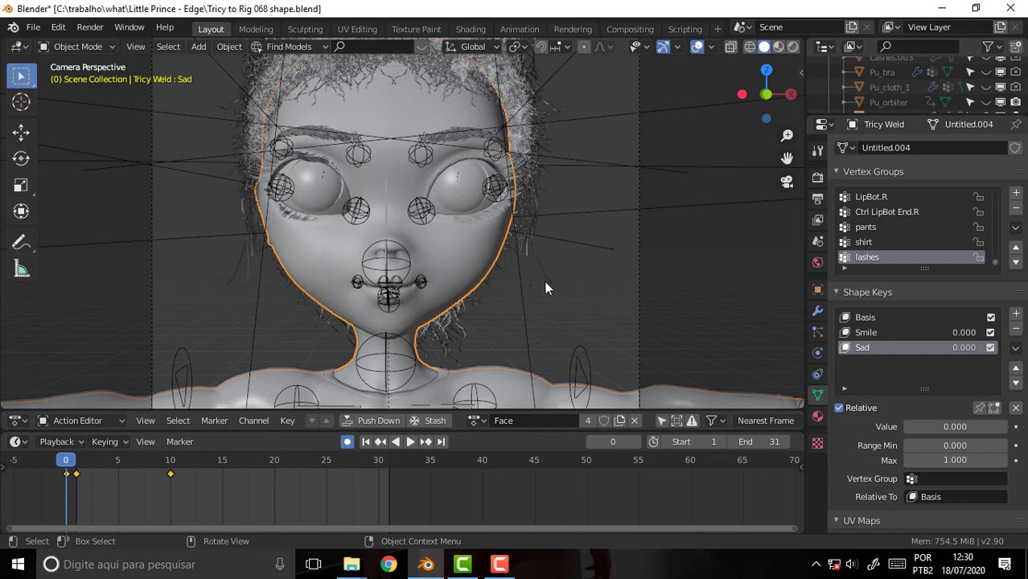
- Play the face animation, then select the armature and the Tricy Weld mesh and replay it
key(space)
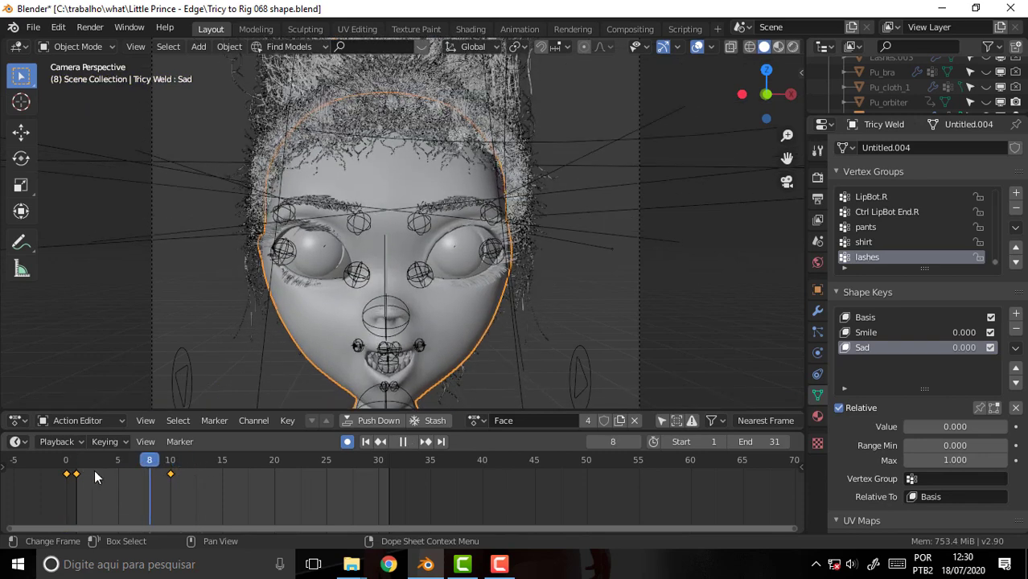
key(Escape)
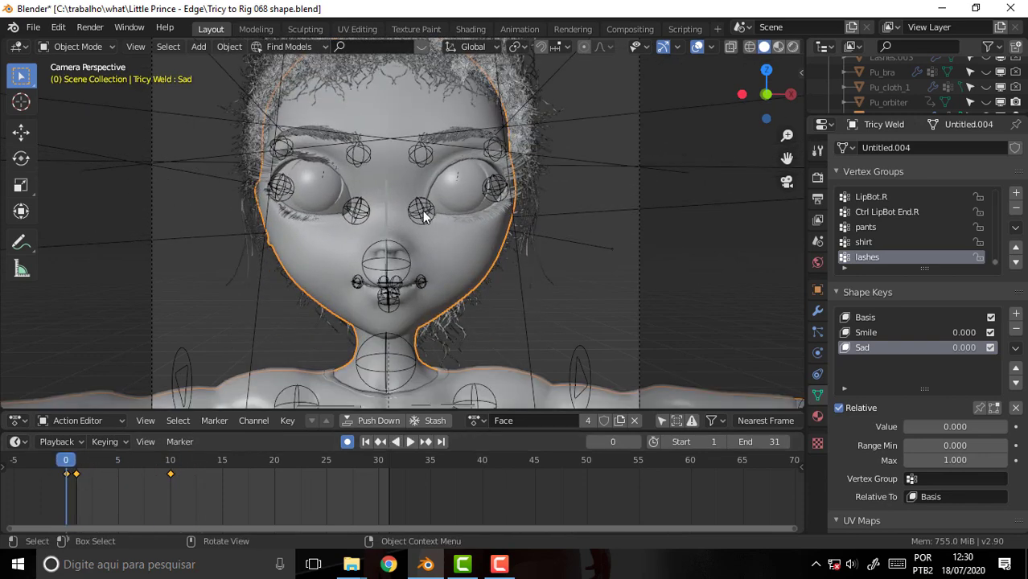
click(424, 216)
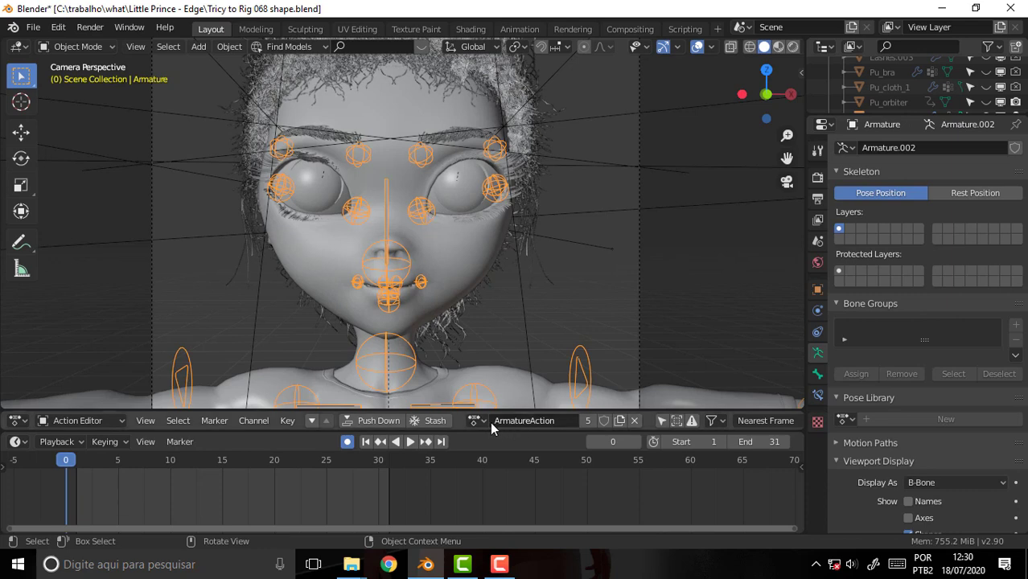
click(448, 266)
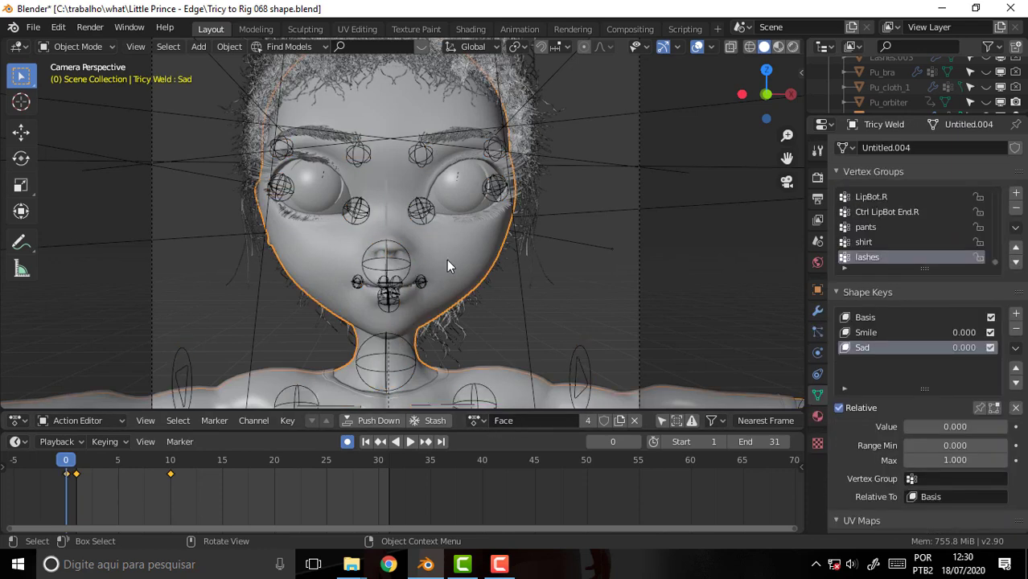
key(space)
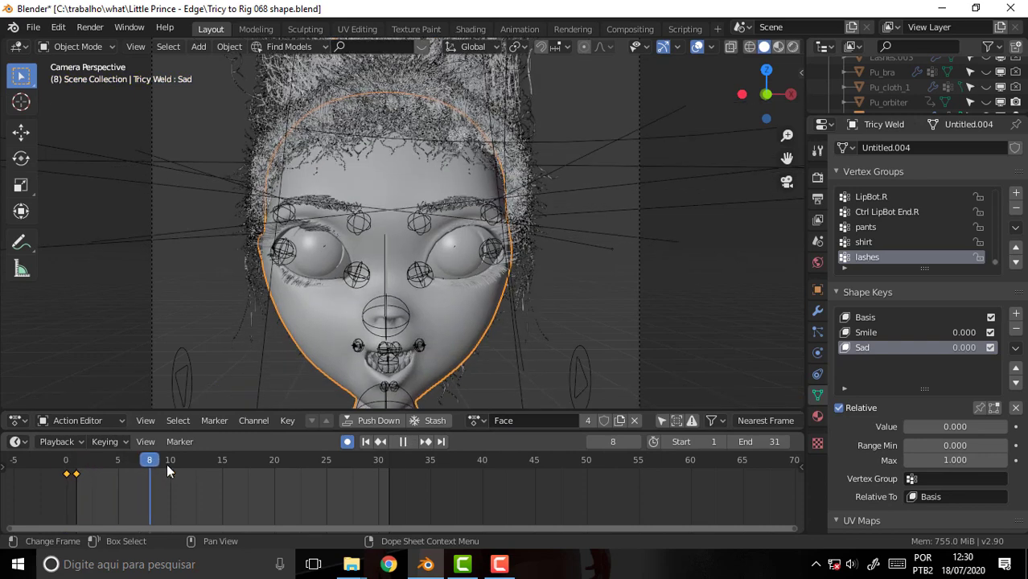
key(Escape)
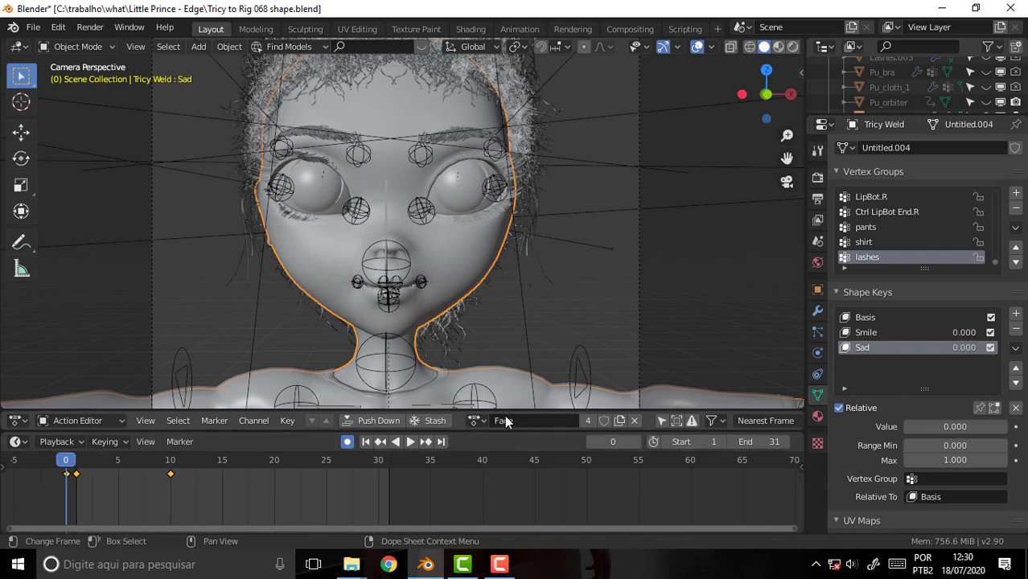
- Select the armature, play and stop its animation, then deselect its bones
click(405, 260)
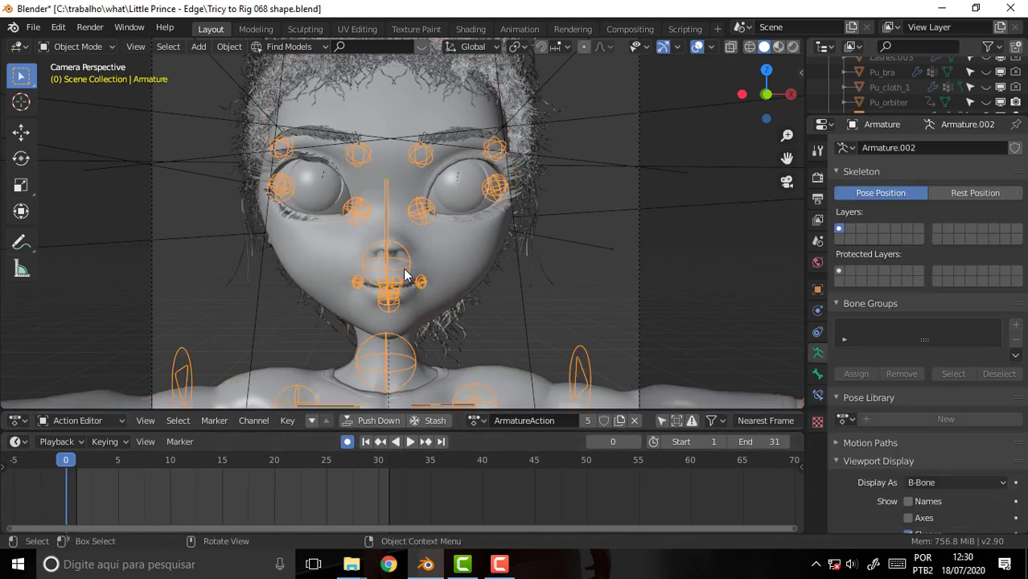
key(space)
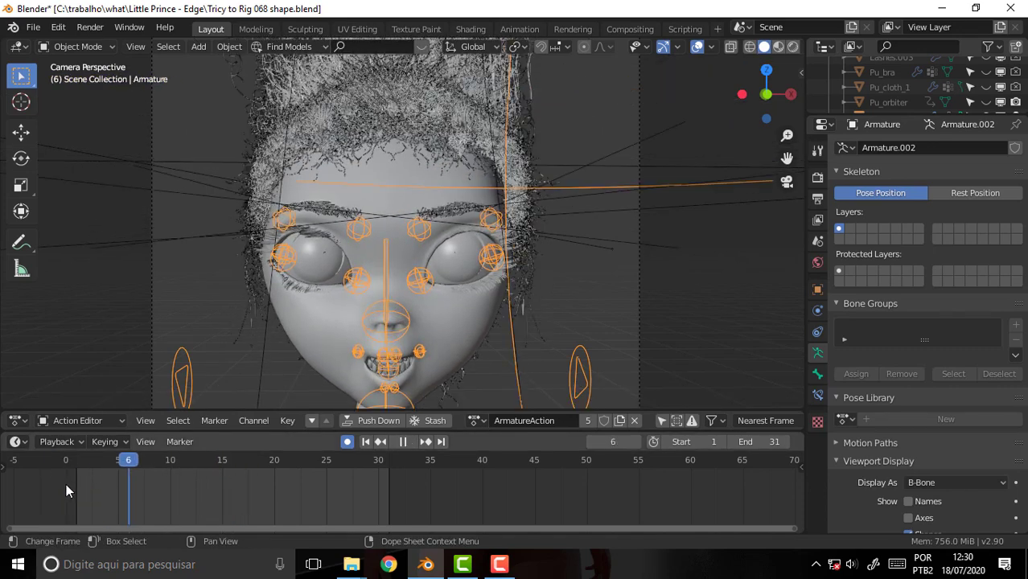
click(64, 484)
key(space)
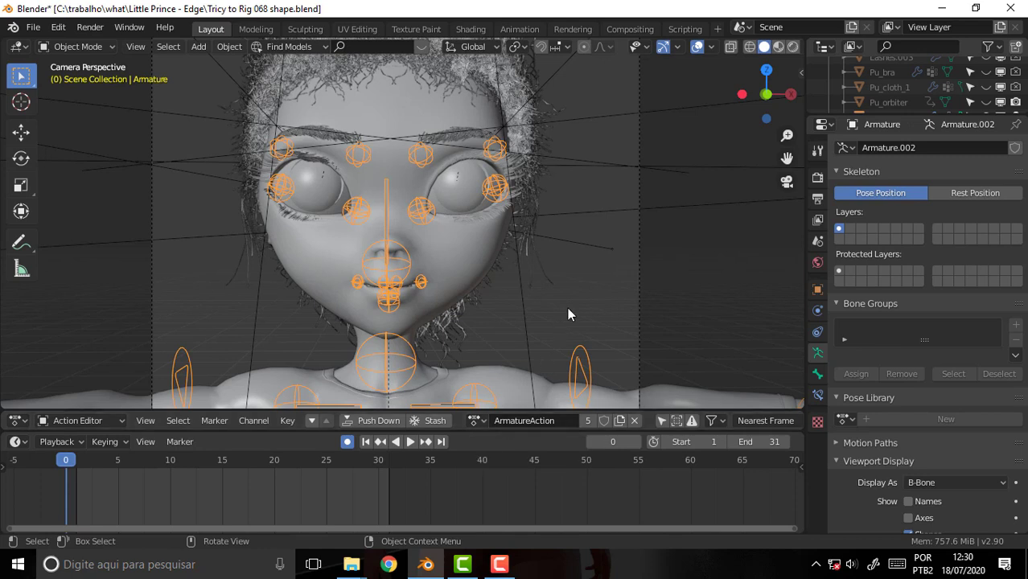
click(581, 291)
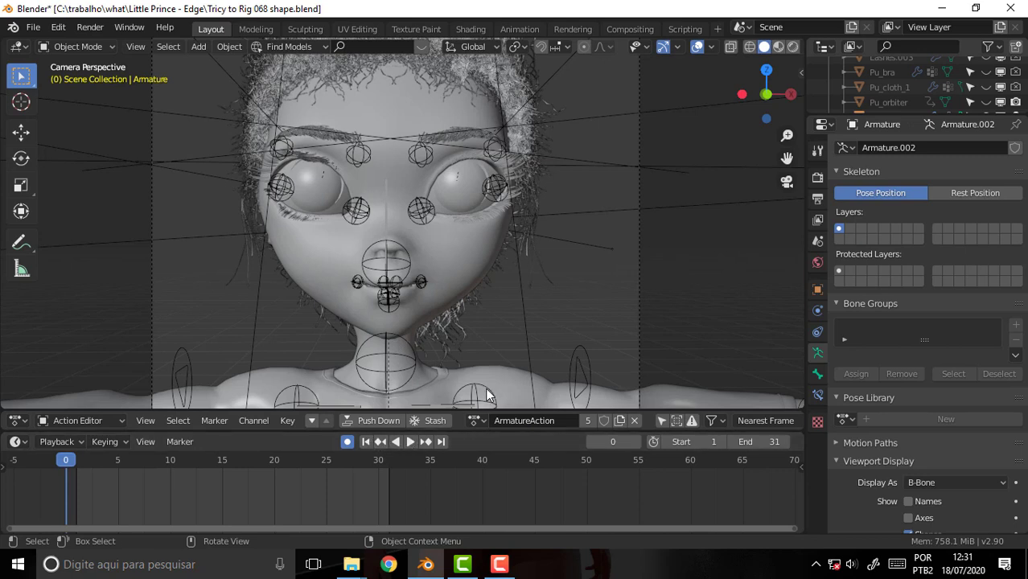
- In Pose Mode, turn the Neck bone 12.9° about Z, then re-rotate it to -10.4°
click(417, 342)
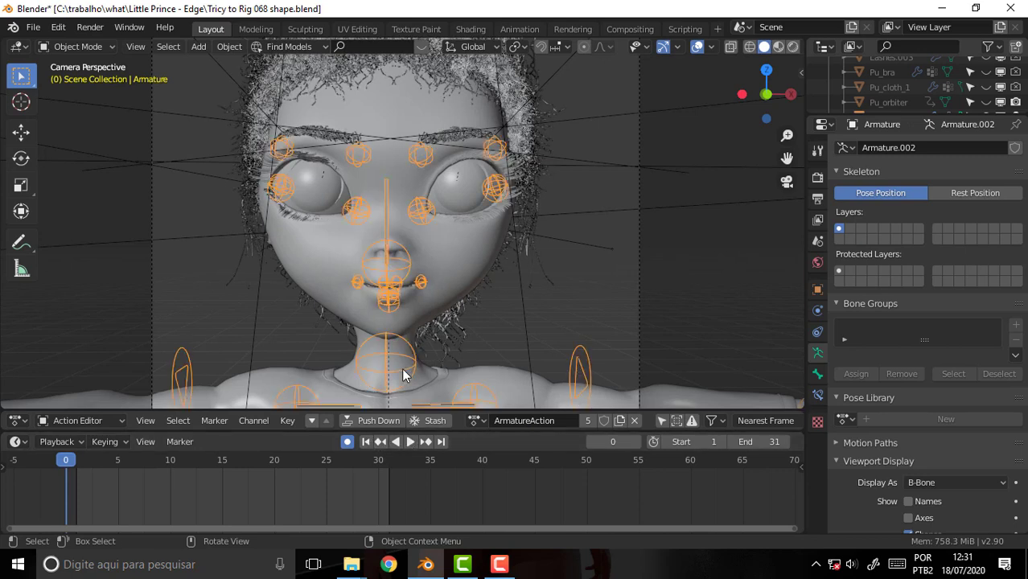
click(78, 46)
click(77, 97)
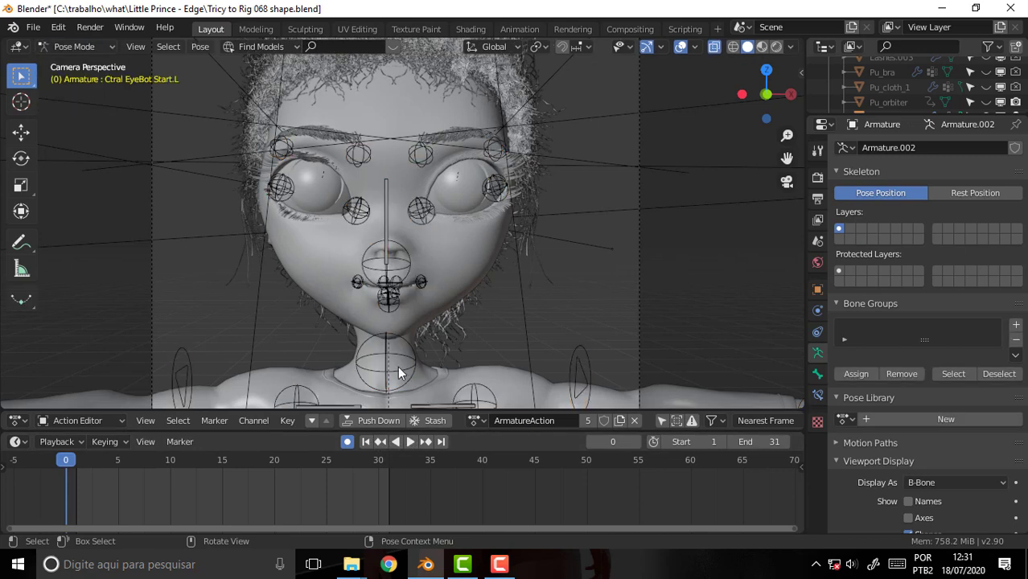
click(400, 370)
key(r)
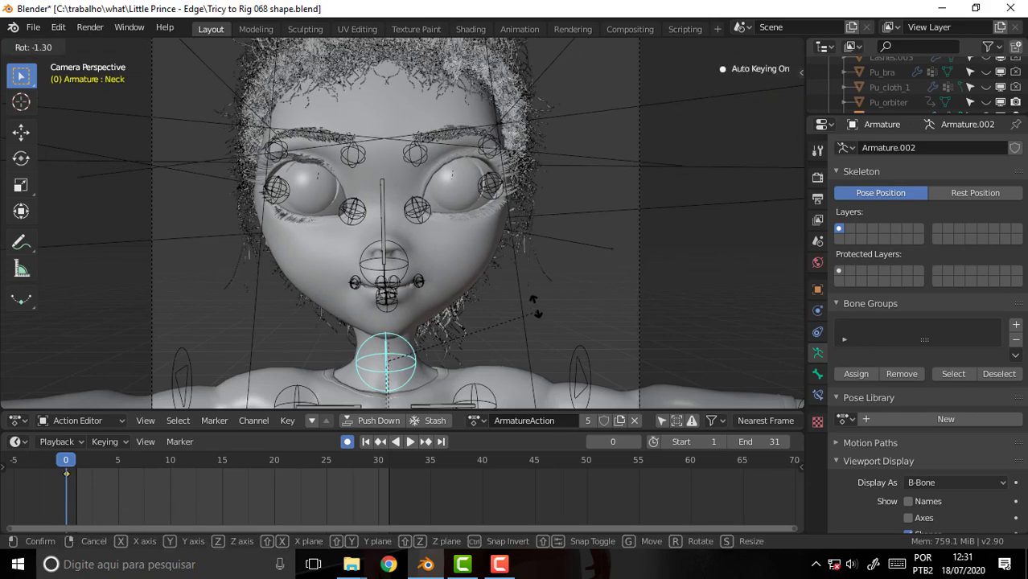
key(z)
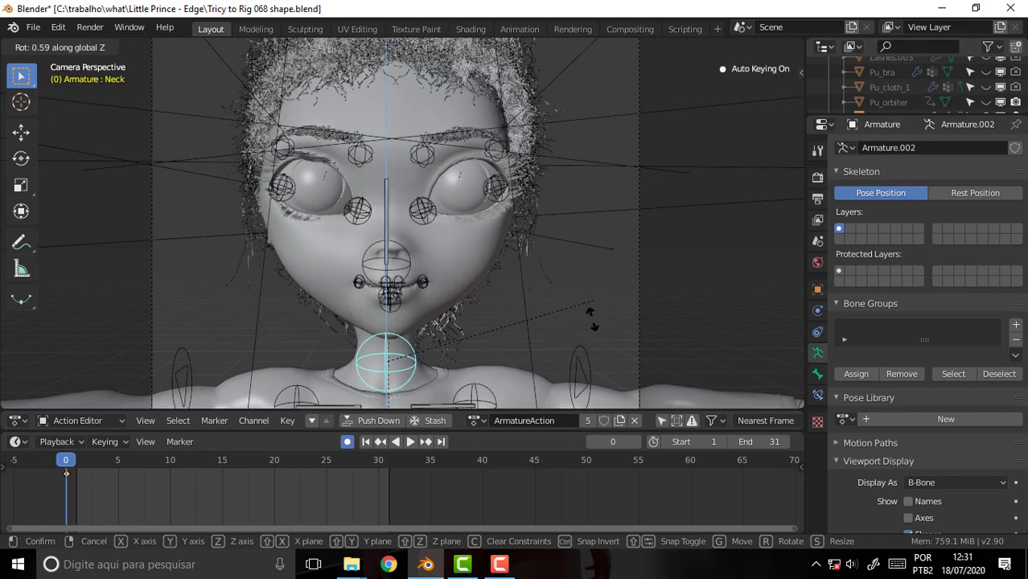
click(584, 346)
key(r)
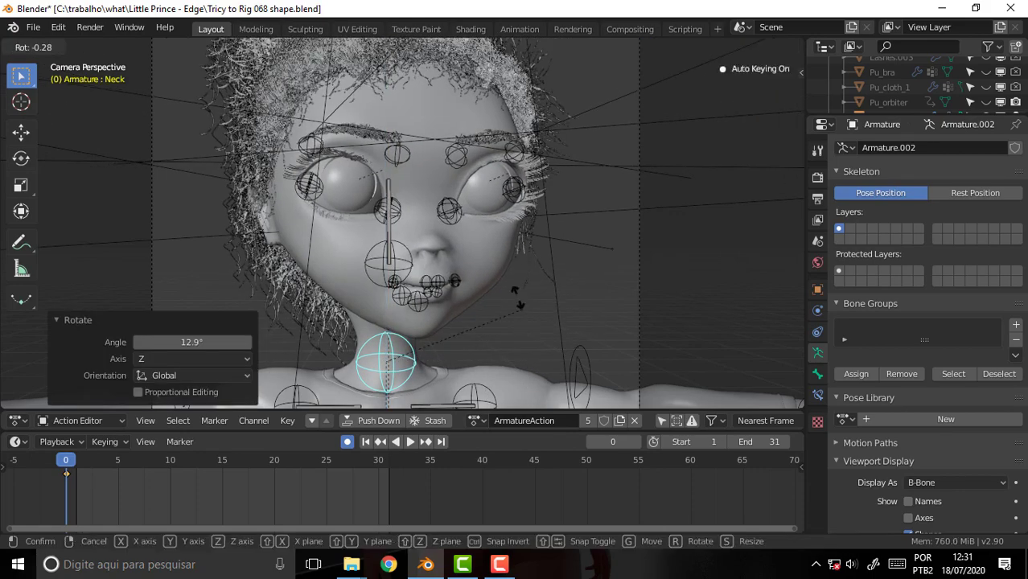
click(503, 287)
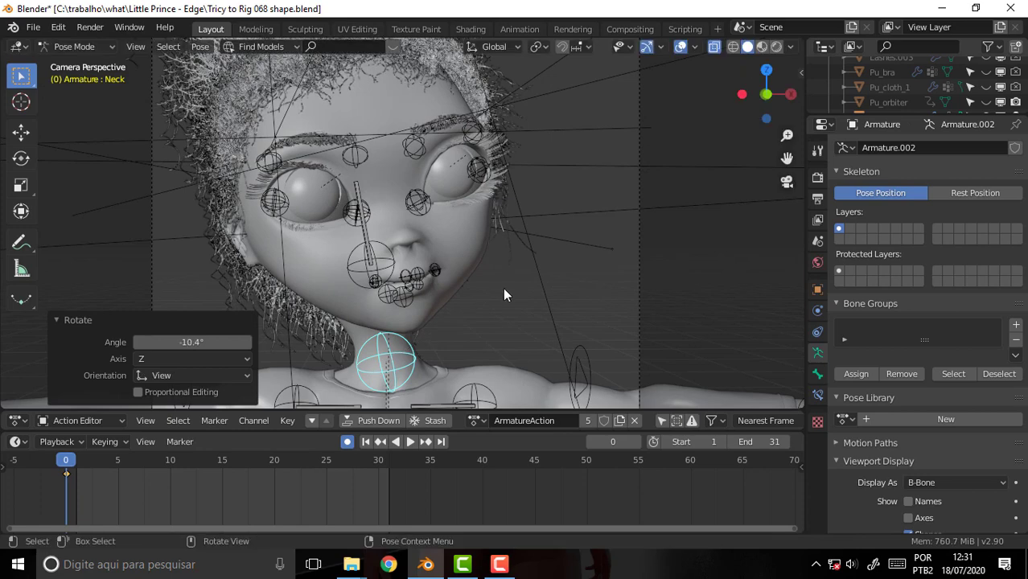
- Rotate the Jaw bone about Y, then open it 6.99° about its local X axis
click(381, 257)
key(r)
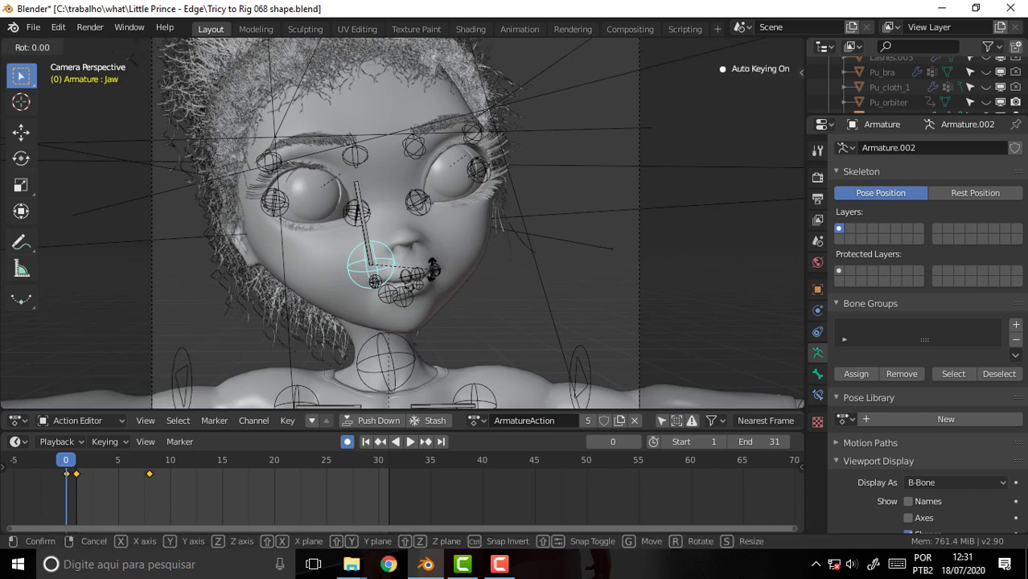
key(y)
click(433, 277)
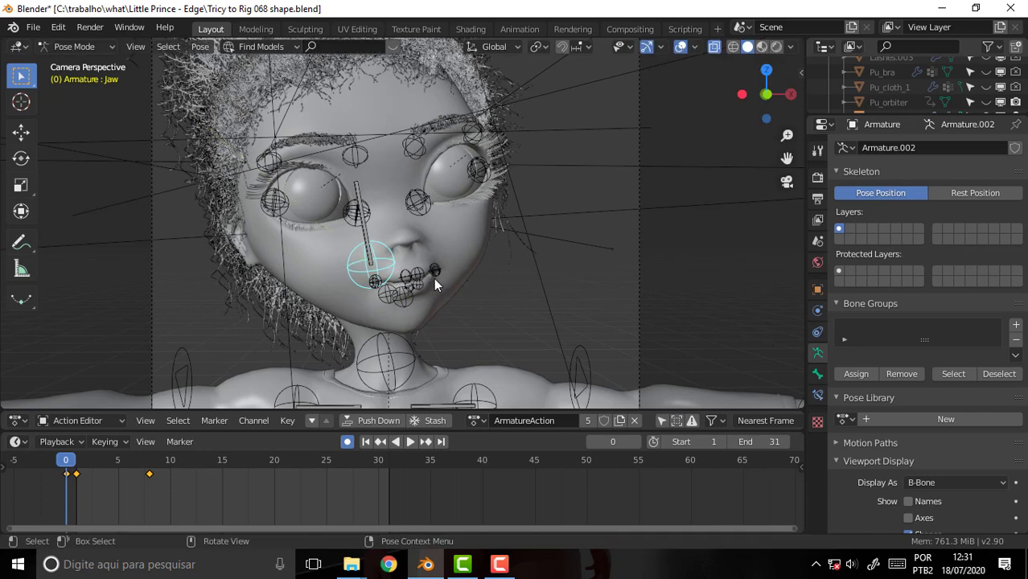
key(r)
key(x)
key(x)
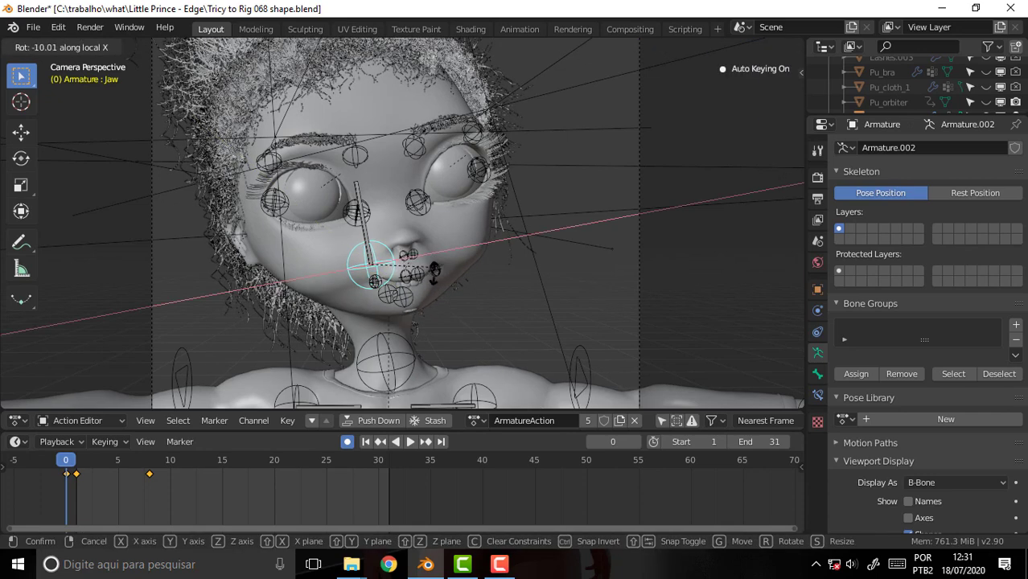
click(443, 291)
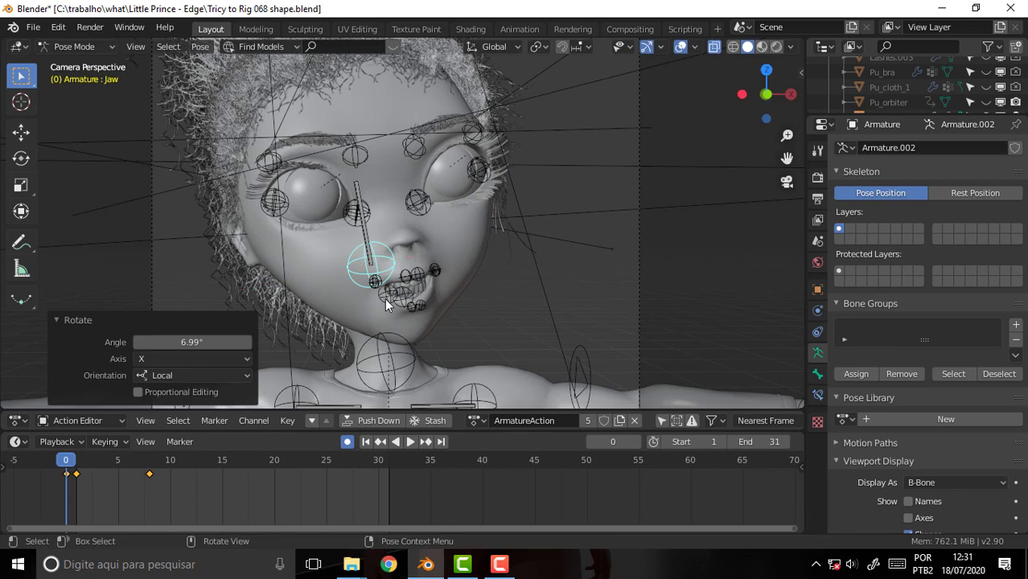
- Raise the Ctrl LipBot End.L lower lip corner control
click(436, 272)
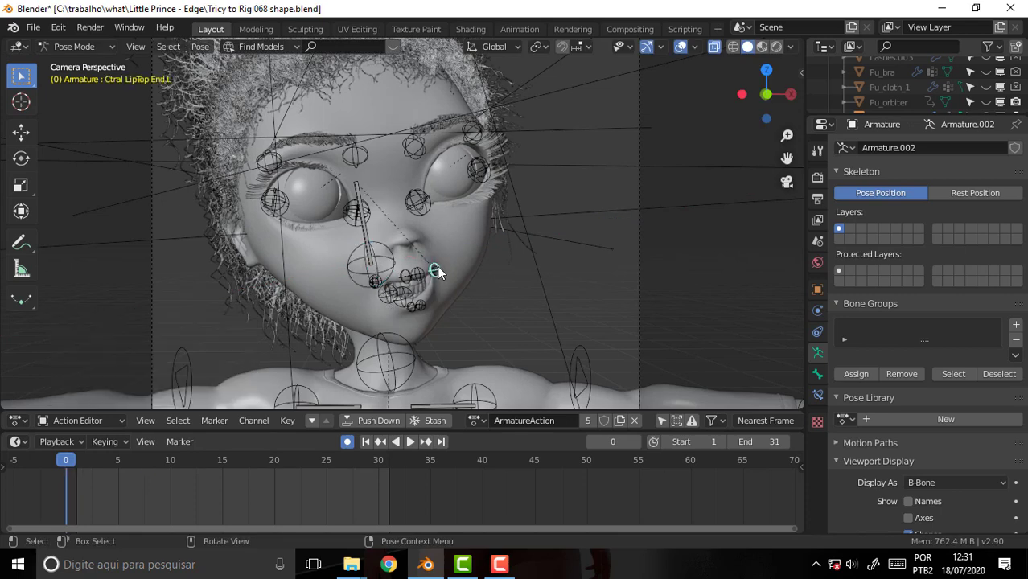
shift+click(436, 271)
key(g)
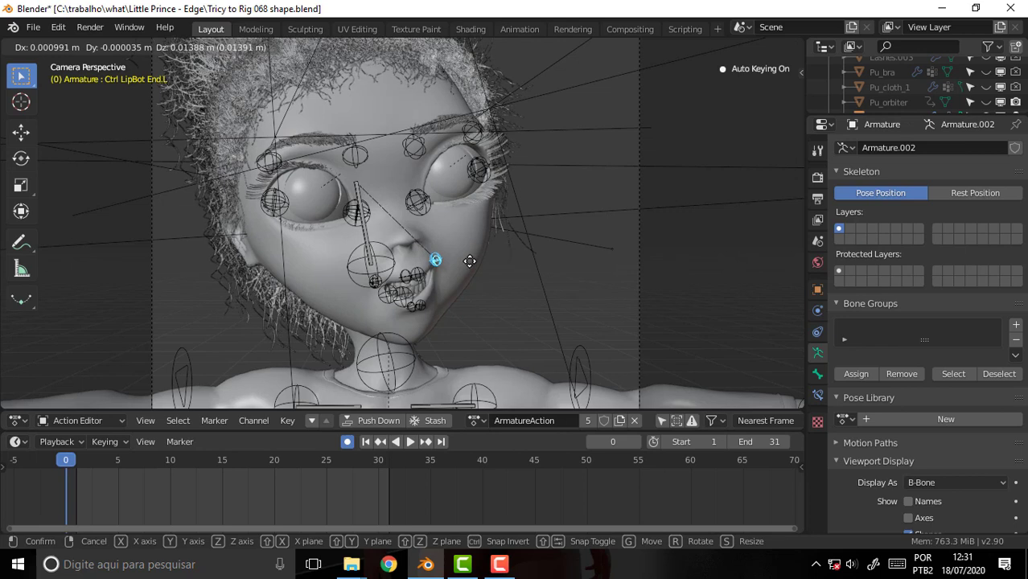
click(470, 260)
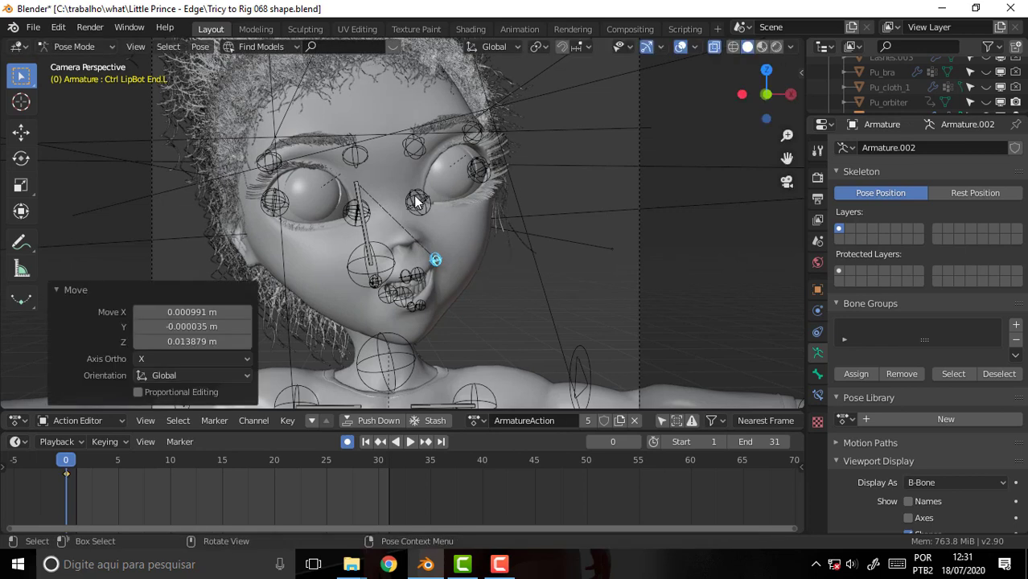
- Rotate the left eyelid control bones 28.9° about local Y and preview playback
click(420, 201)
shift+click(477, 169)
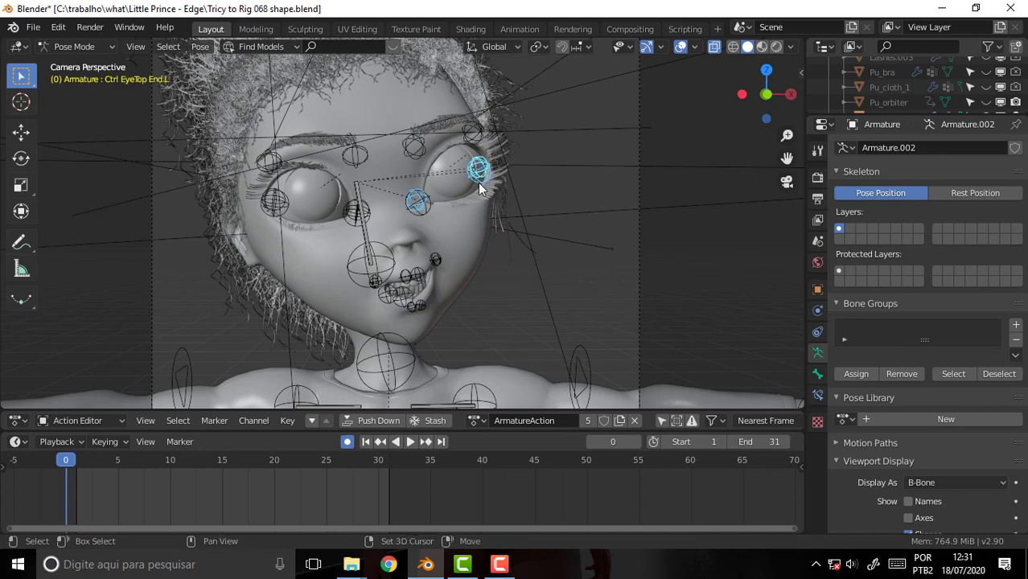
shift+click(483, 190)
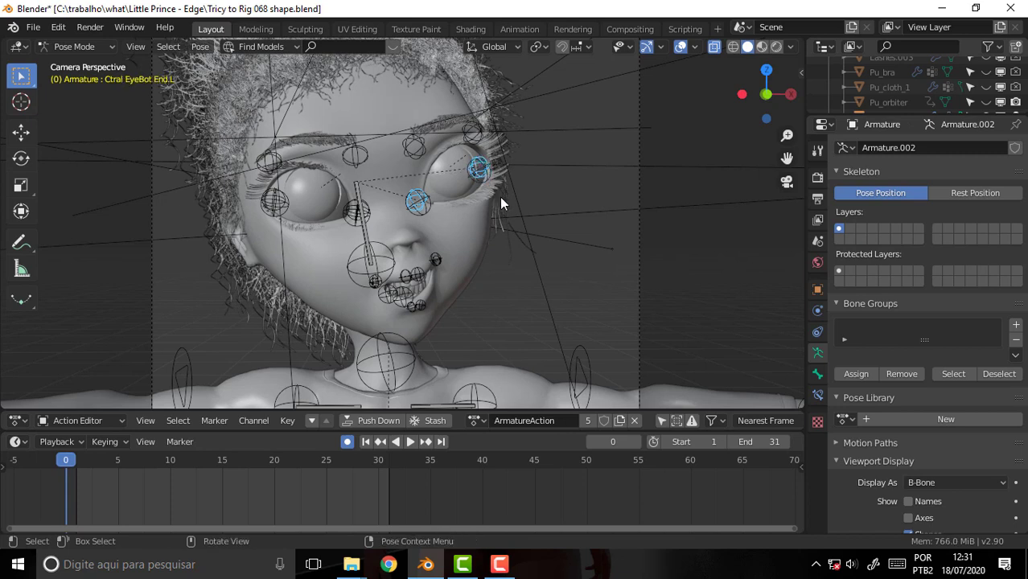
key(r)
key(y)
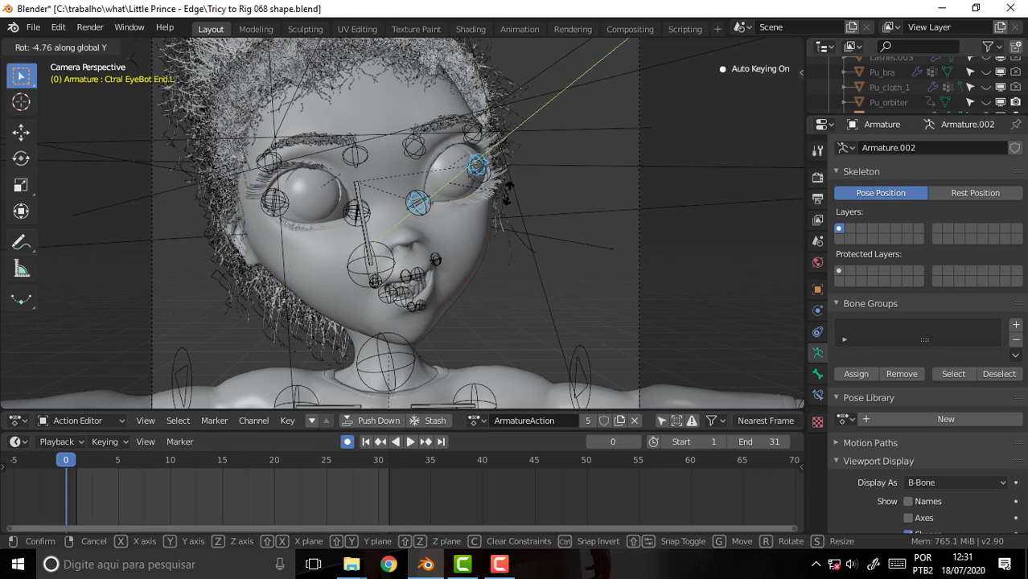
key(y)
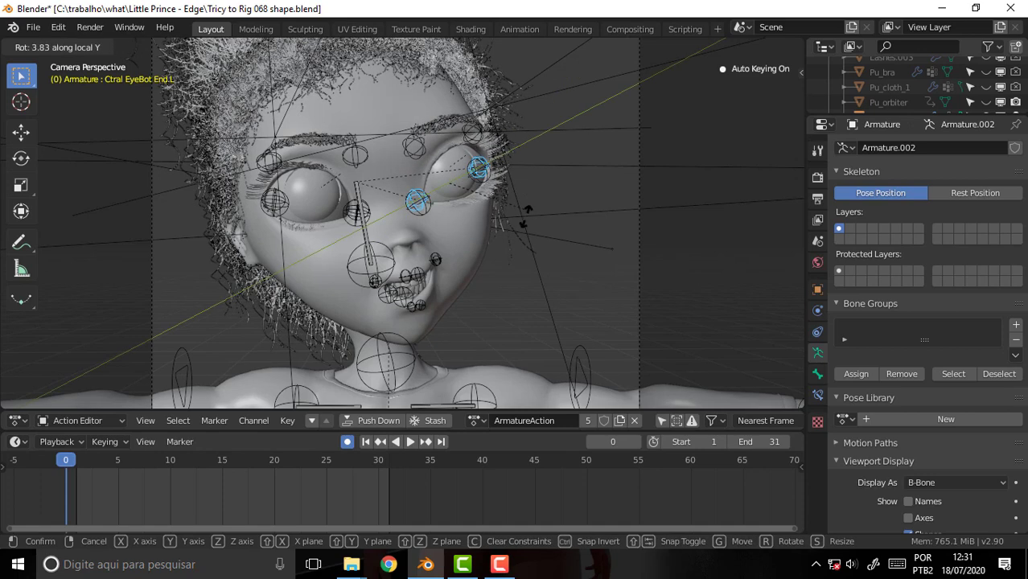
click(506, 283)
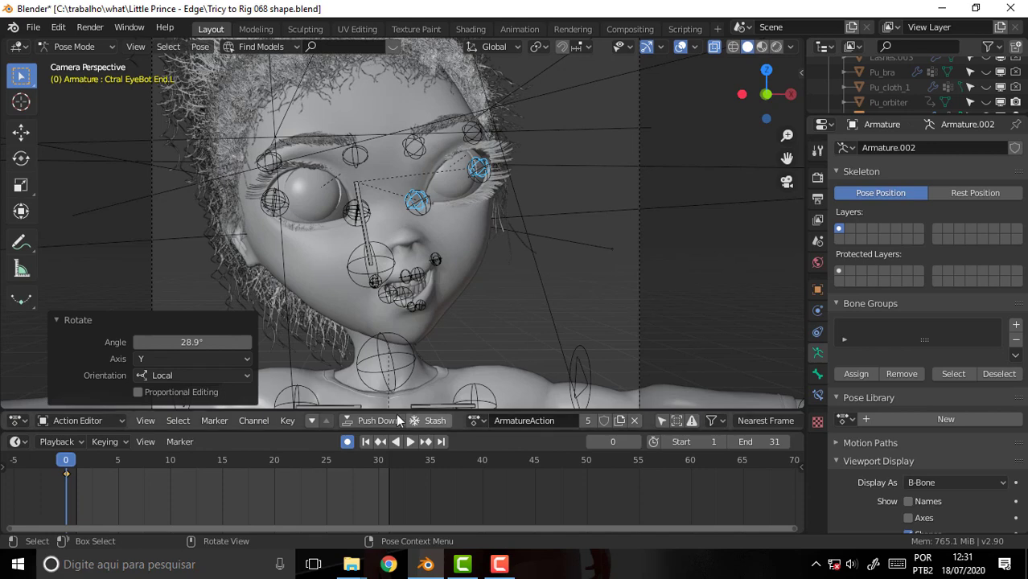
key(space)
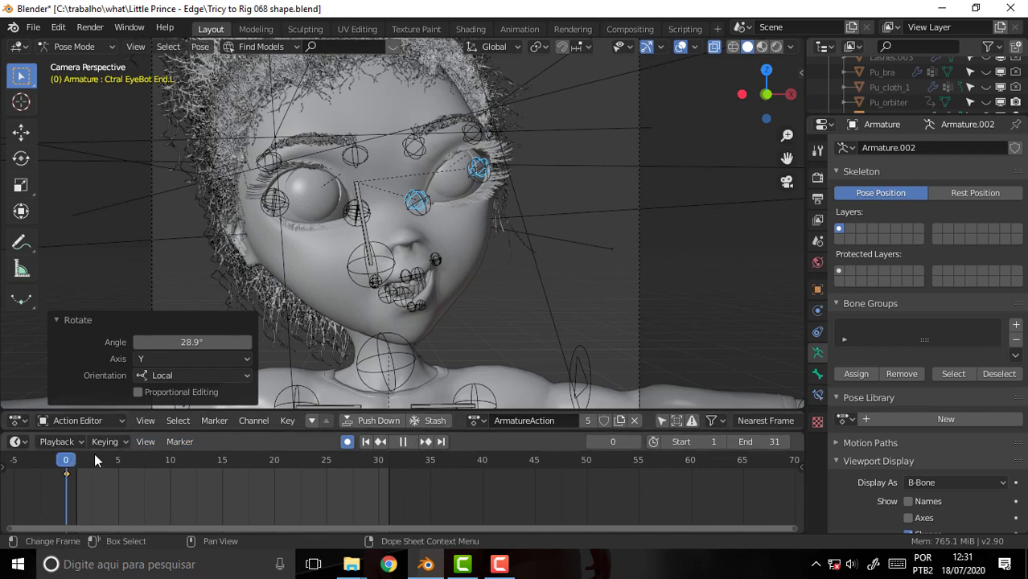
drag(149, 460, 68, 460)
key(space)
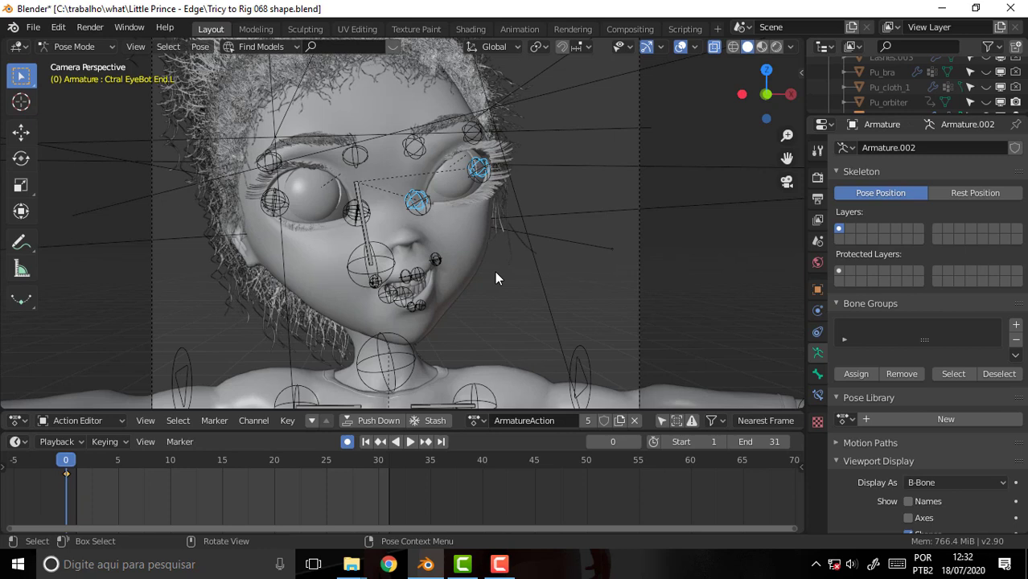
- Reopen Tricy to Rig 068 shape.blend without saving, ignoring the Python script warning
click(33, 27)
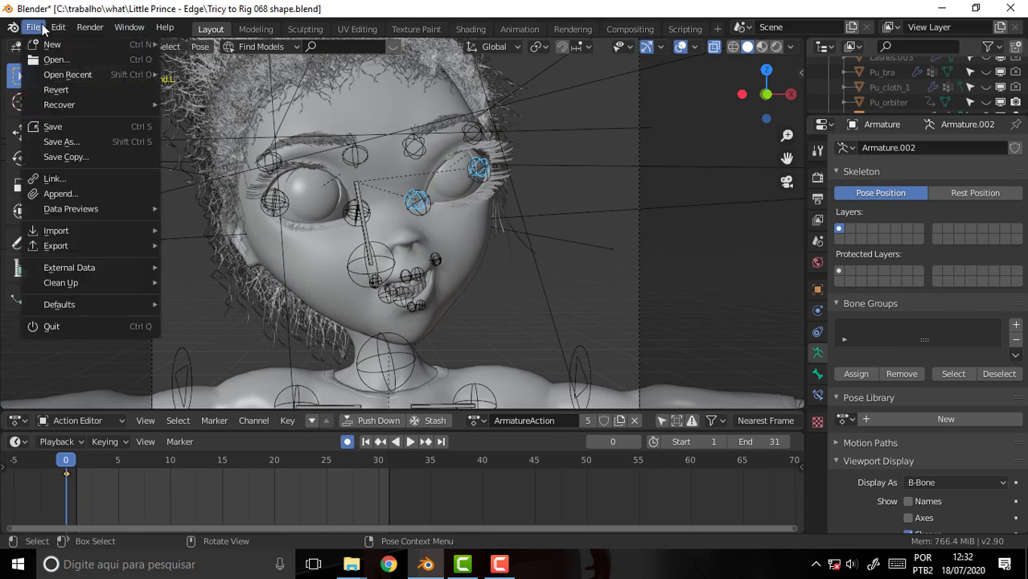
mouse_move(68, 74)
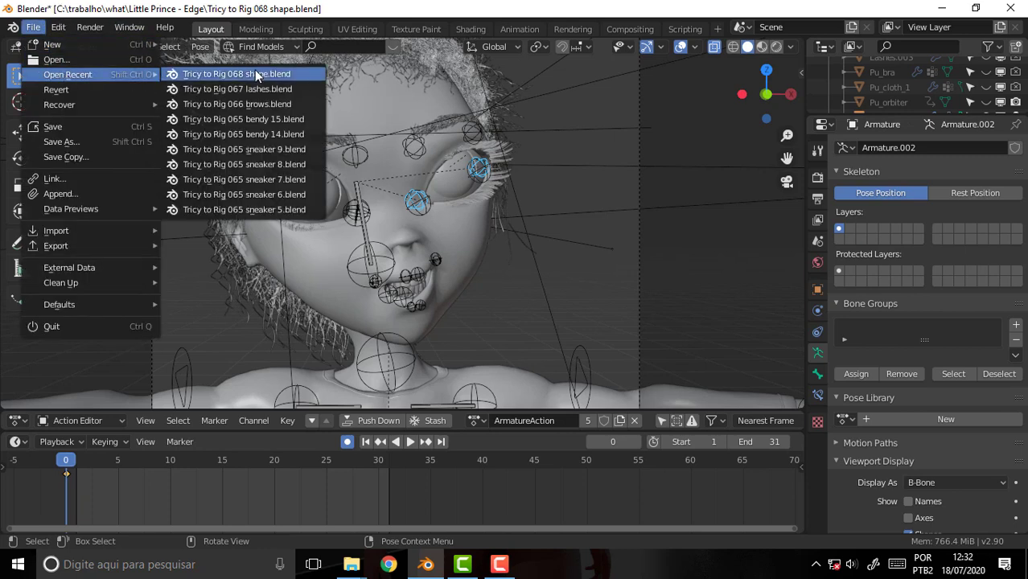
click(241, 75)
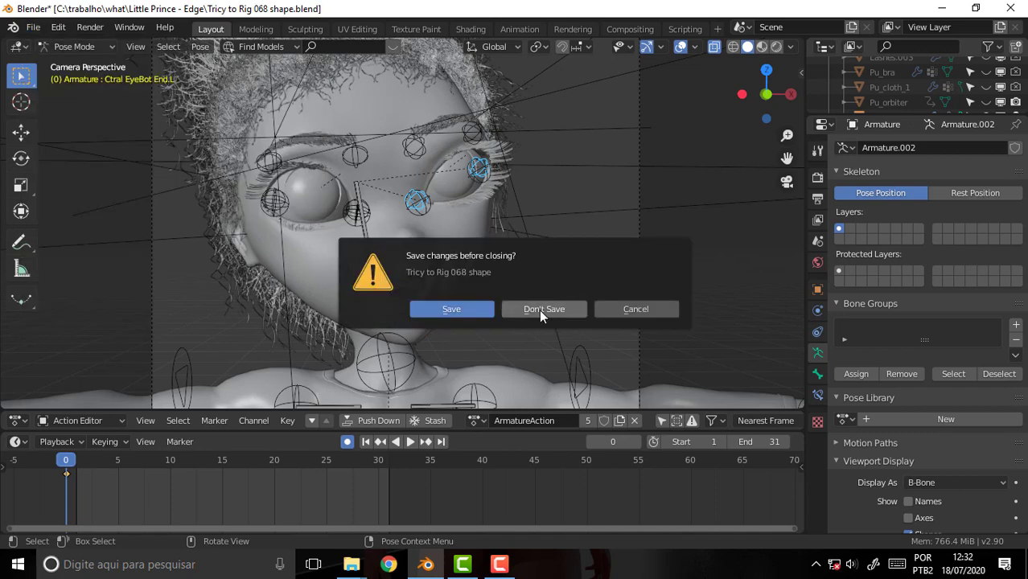
click(541, 309)
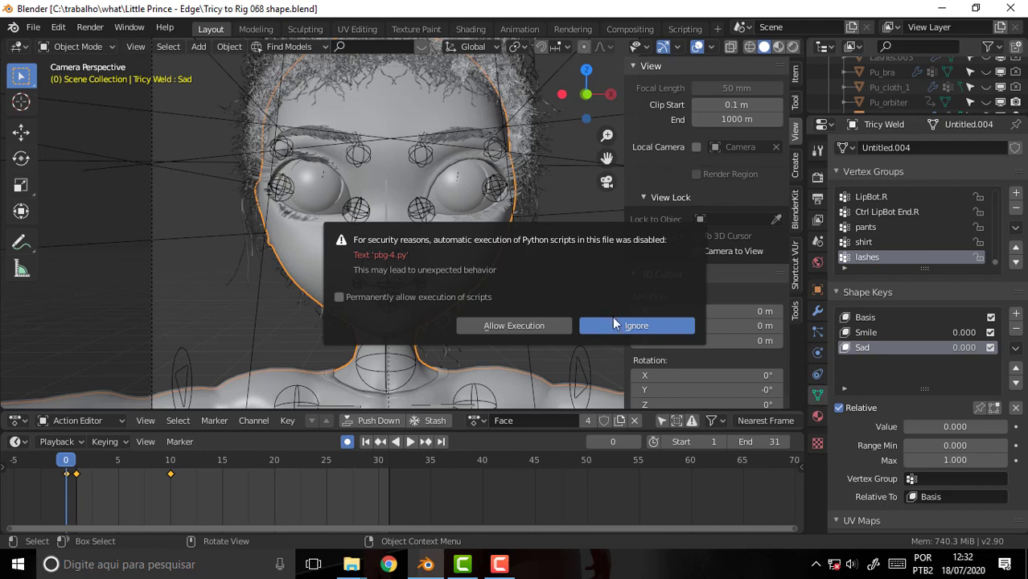
click(615, 324)
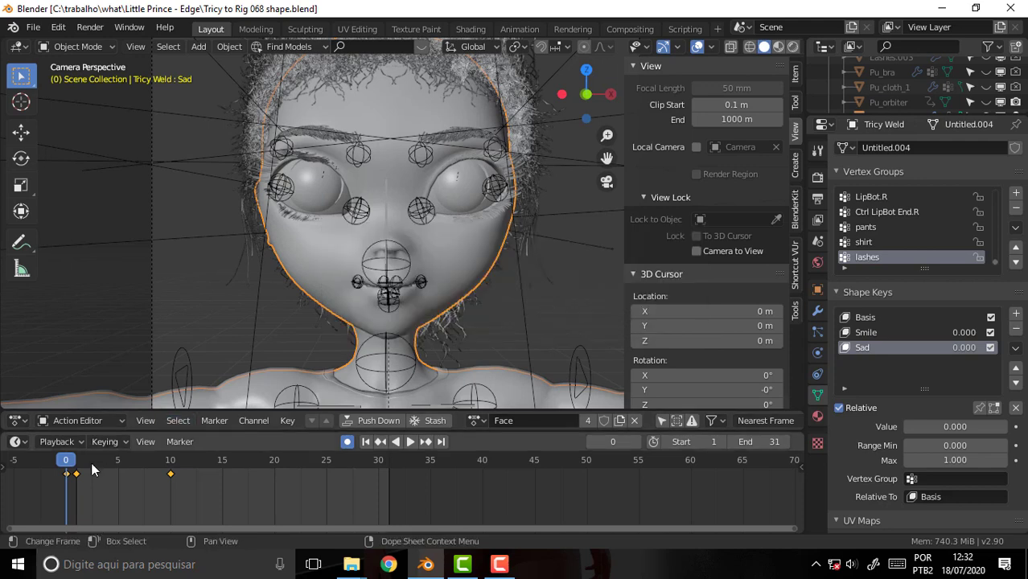
- Set the Smile shape key Value to 1.000
click(864, 318)
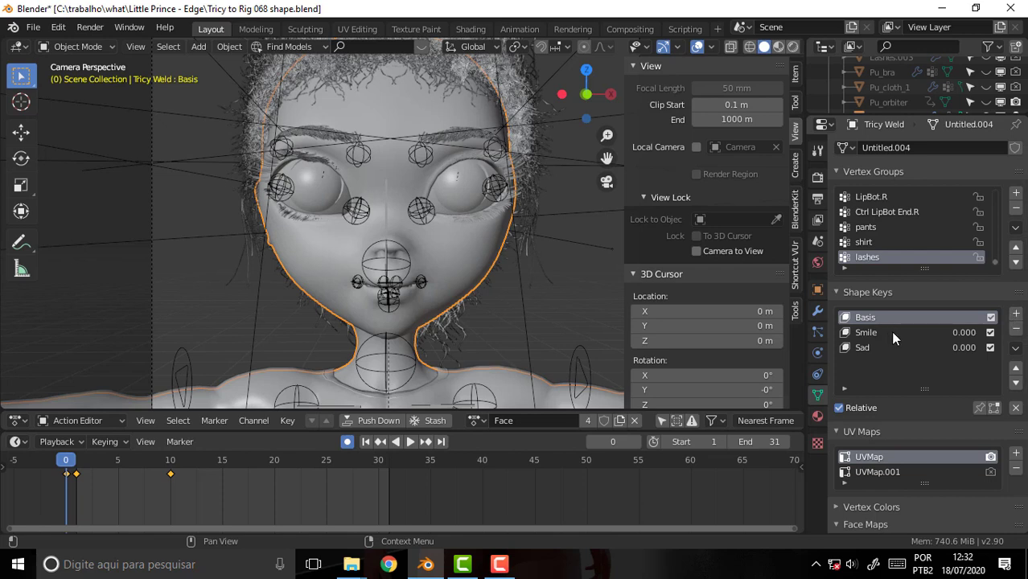
click(868, 331)
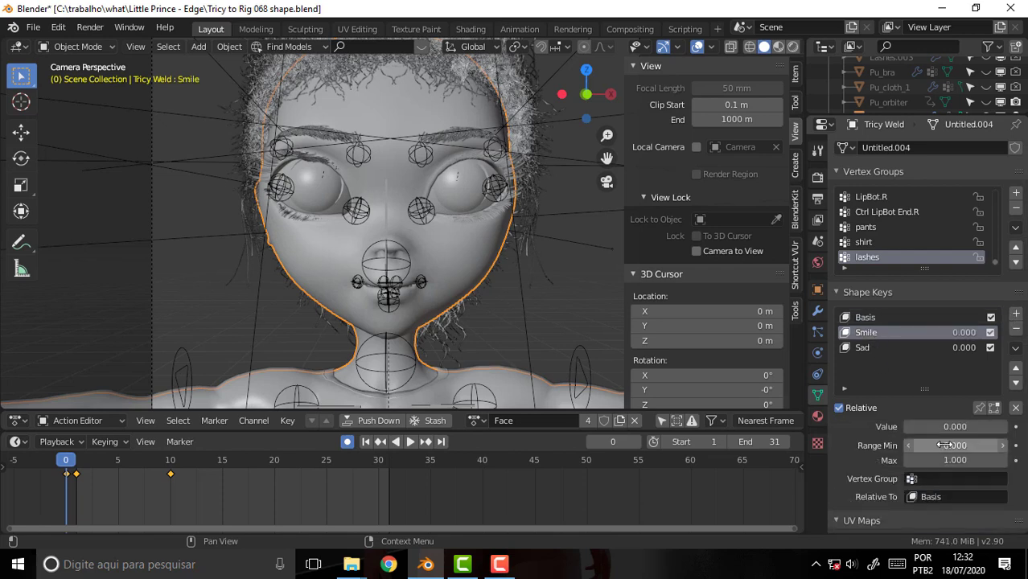
drag(941, 426, 1006, 426)
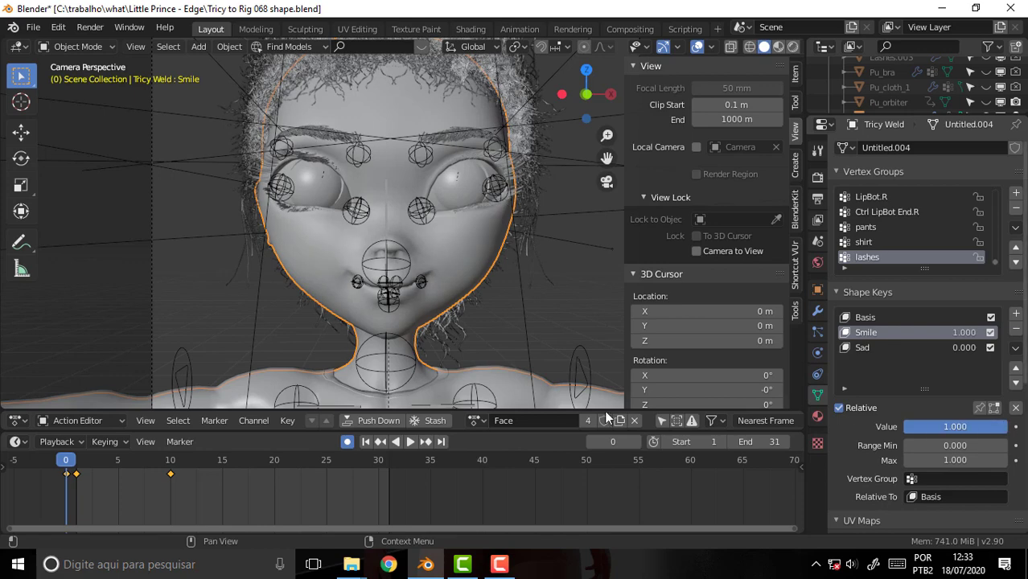
- Render a still image of the smiling face, then close the render window
click(88, 28)
click(119, 44)
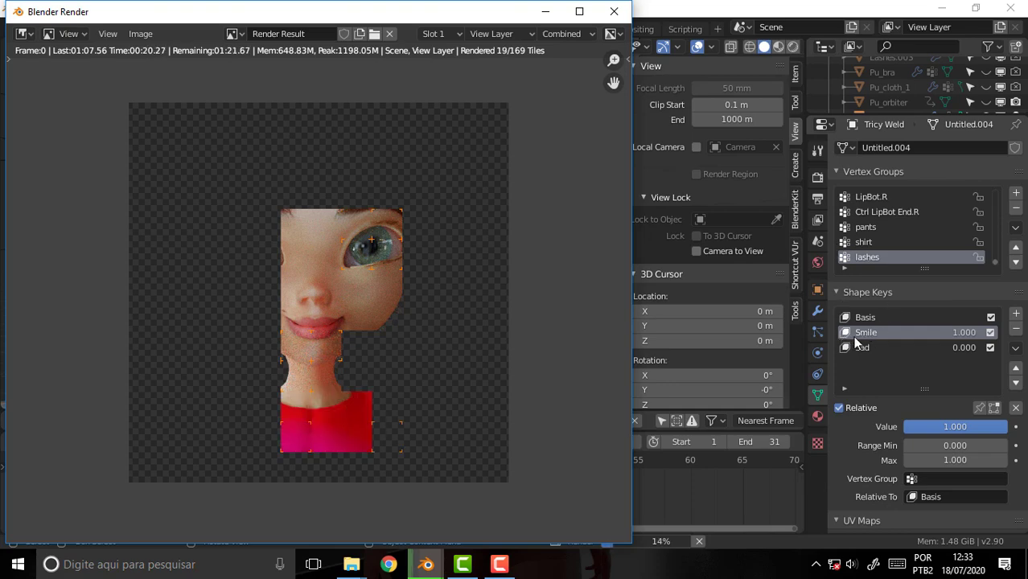
click(613, 11)
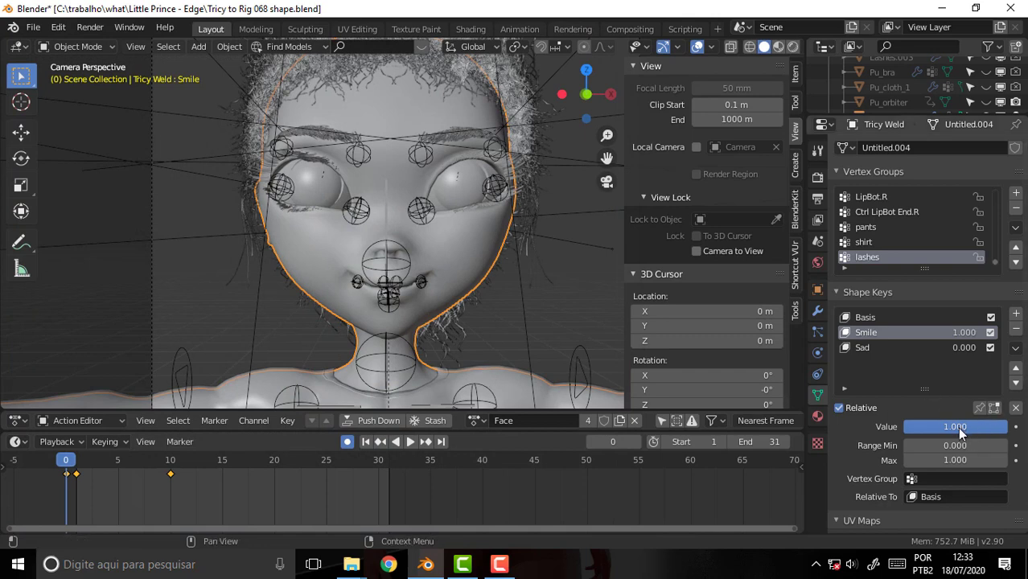
- Set Smile back to 0.000 and raise the Sad shape key to 1.000
drag(965, 426, 903, 426)
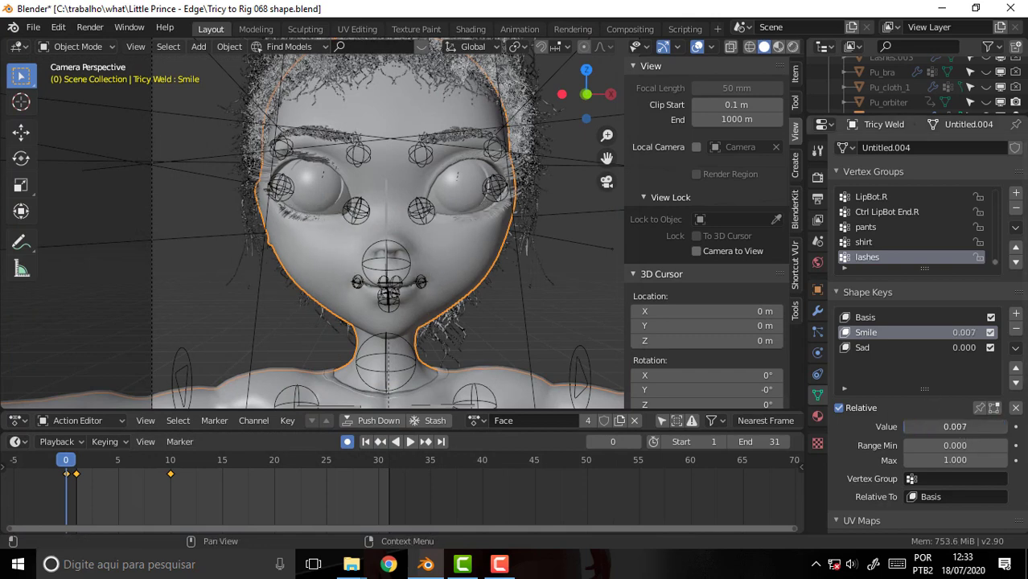
click(857, 345)
drag(938, 426, 1006, 426)
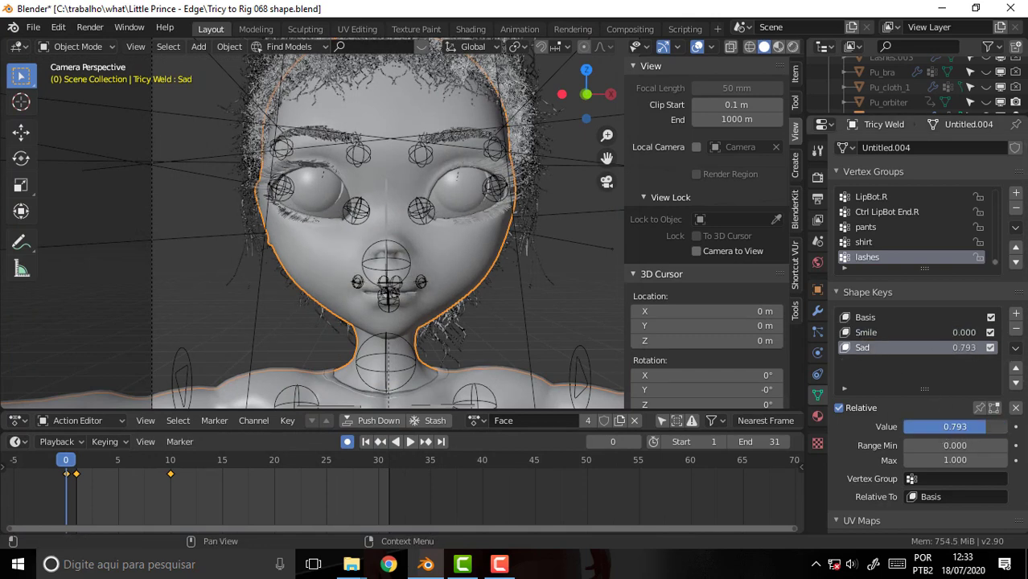
- Render a still image of the sad face
click(58, 26)
click(89, 27)
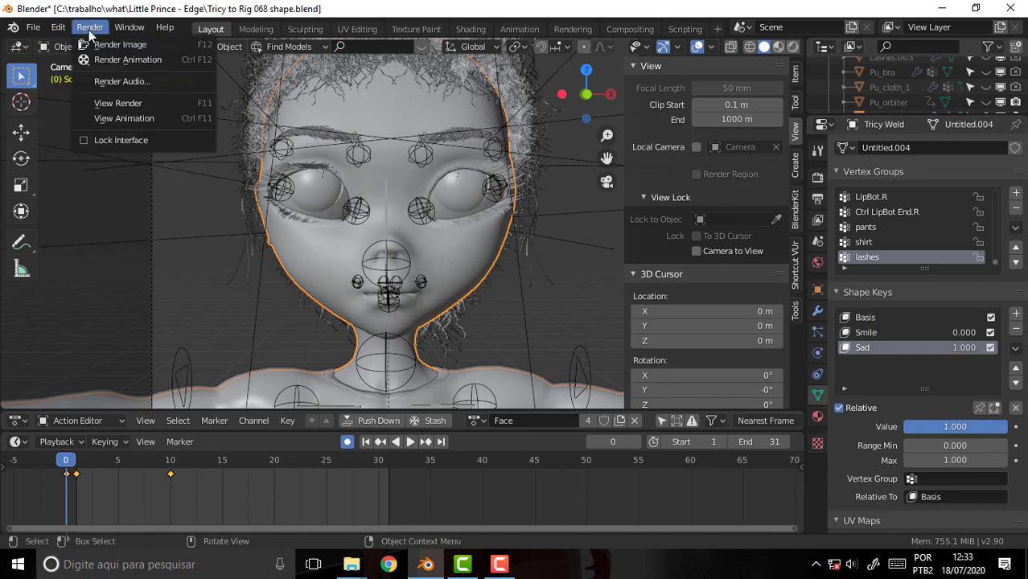
click(114, 46)
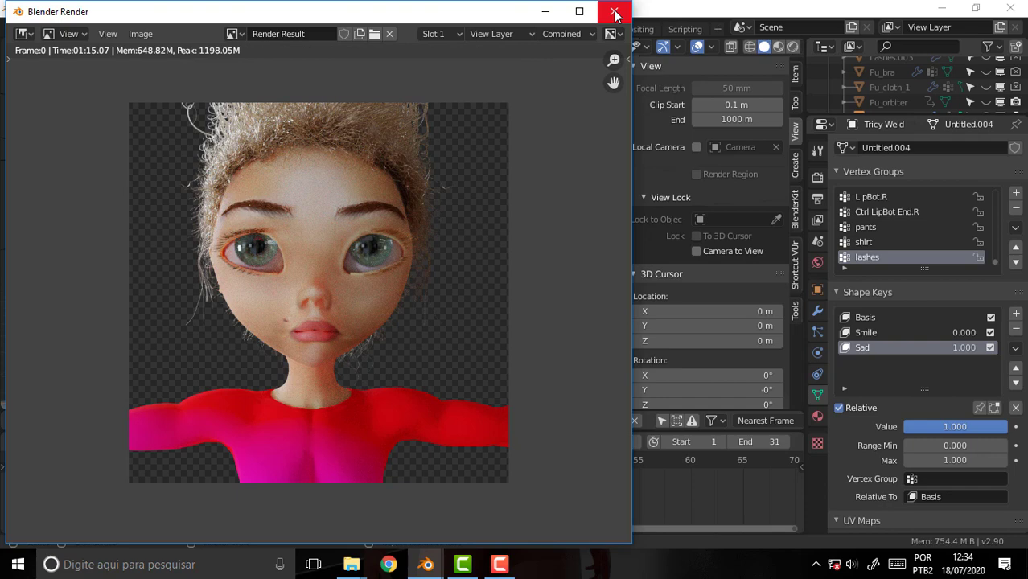
- Close the render result and drag the Sad shape key Value back to 0.000
click(614, 12)
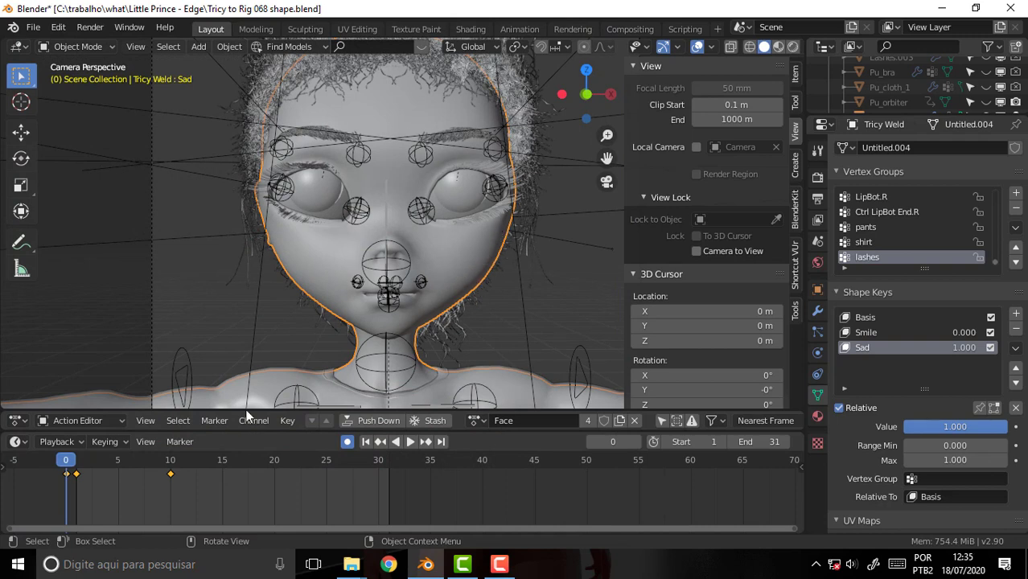
drag(965, 426, 860, 426)
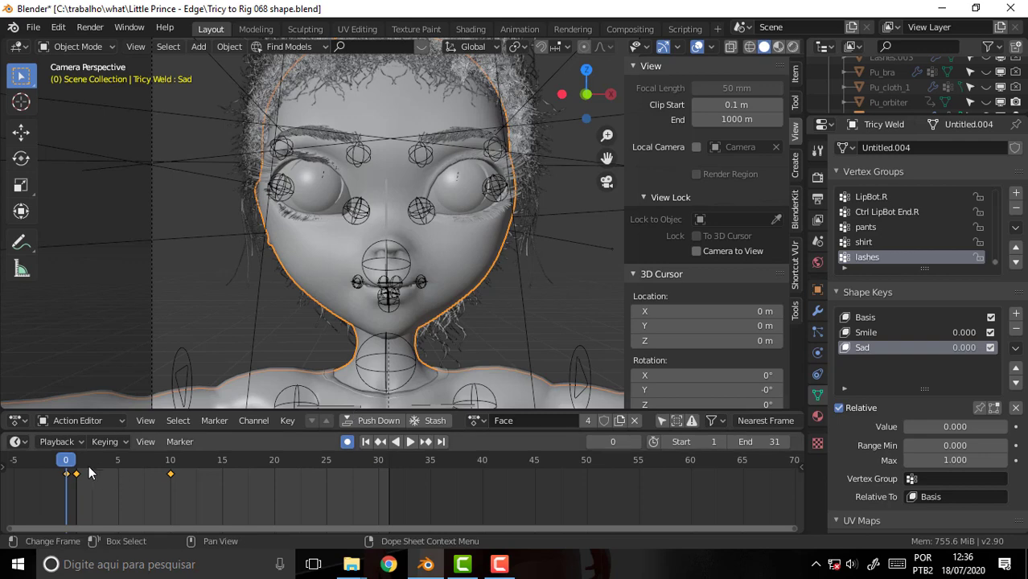
- Scrub and play the facial animation, then select the face rig armature
mouse_move(75, 465)
mouse_down()
mouse_move(230, 464)
mouse_move(66, 464)
mouse_up()
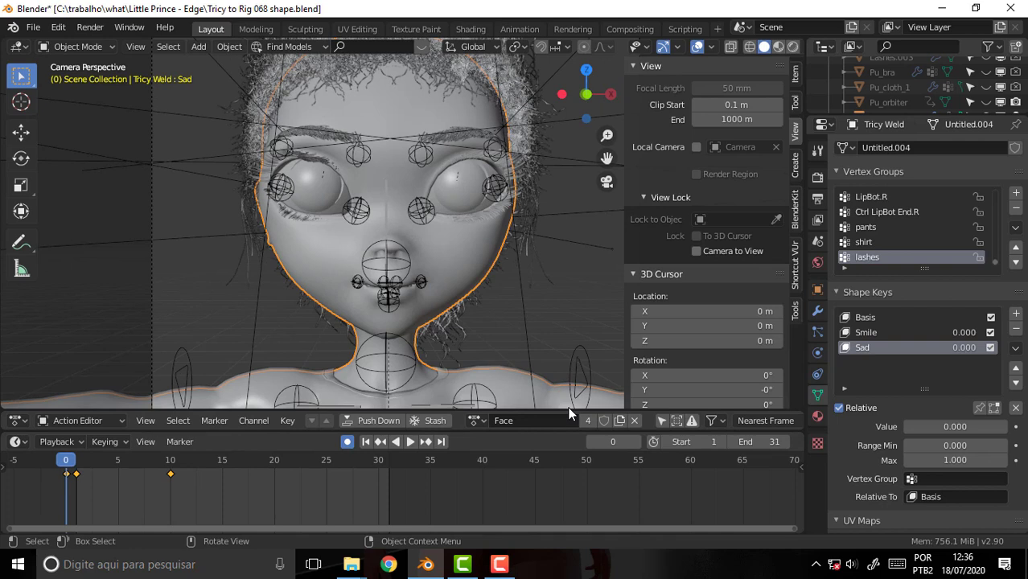
click(496, 567)
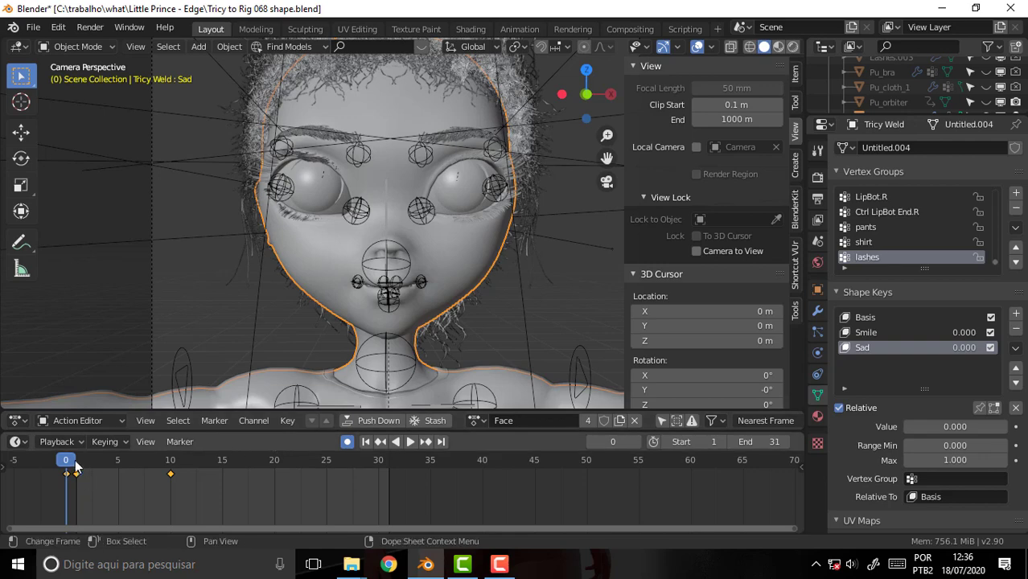
key(space)
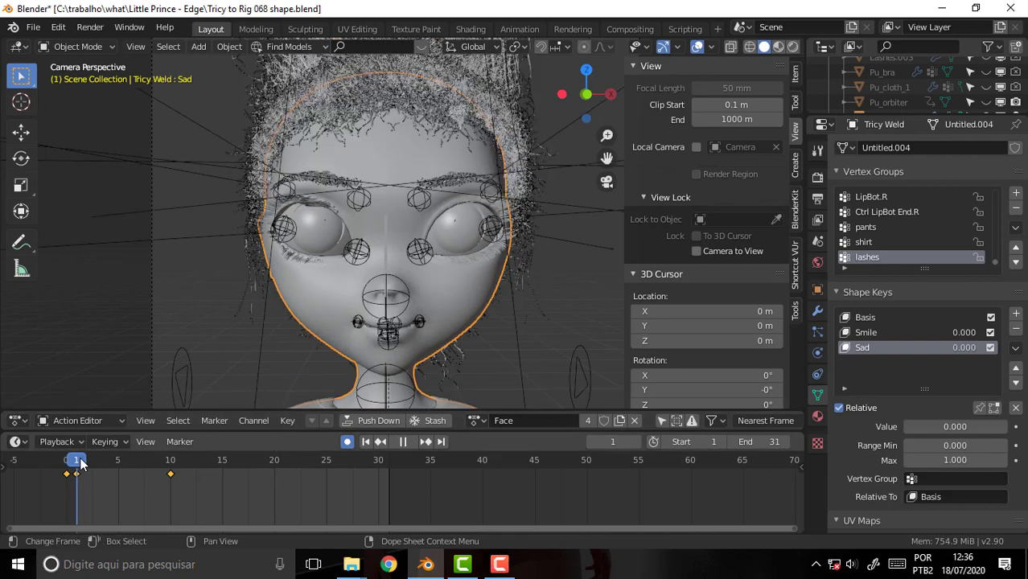
key(space)
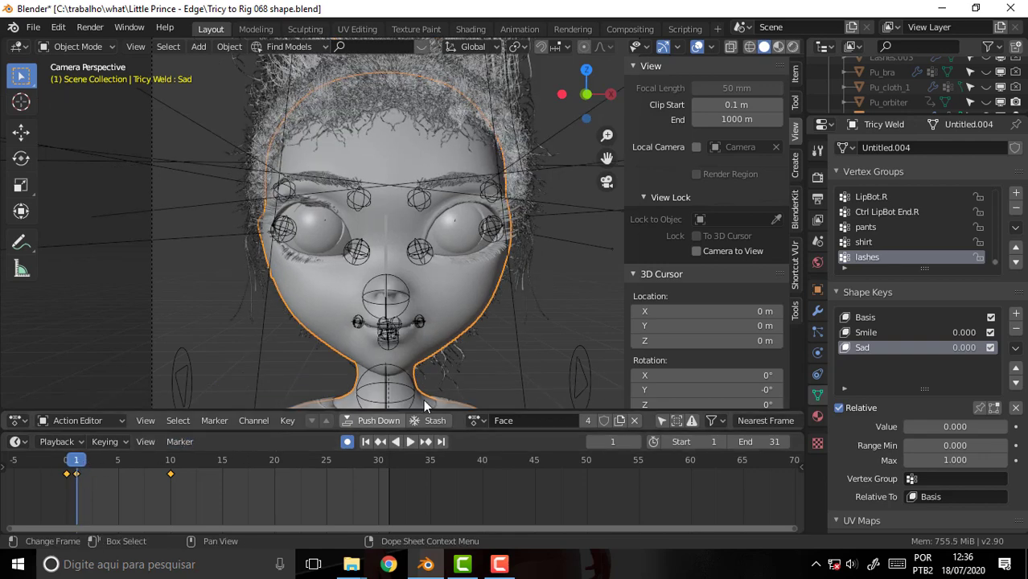
click(427, 252)
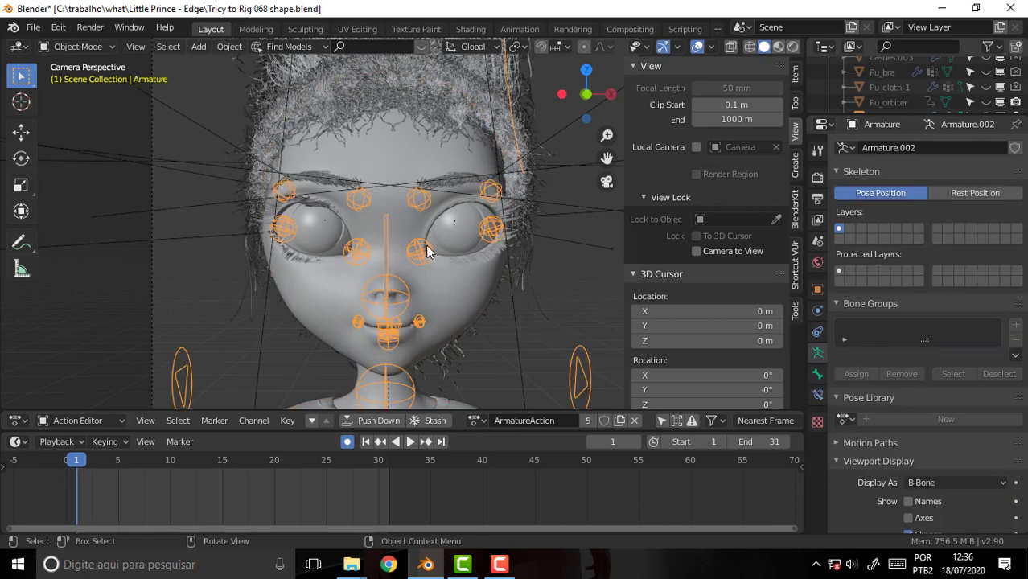
- In Pose Mode, select the three left eyelid control bones and key their rotation at frame 1
click(89, 47)
click(95, 100)
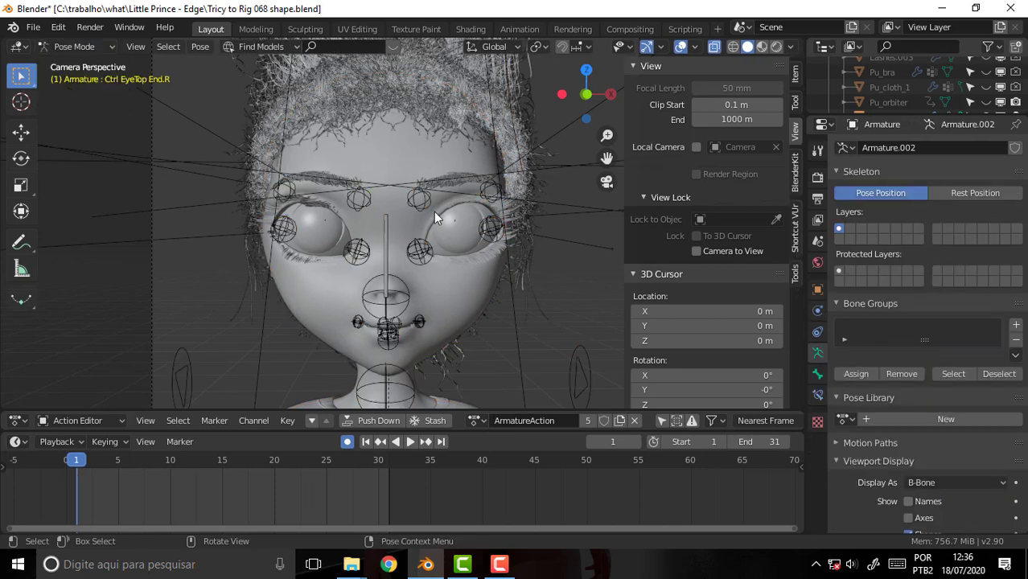
click(427, 252)
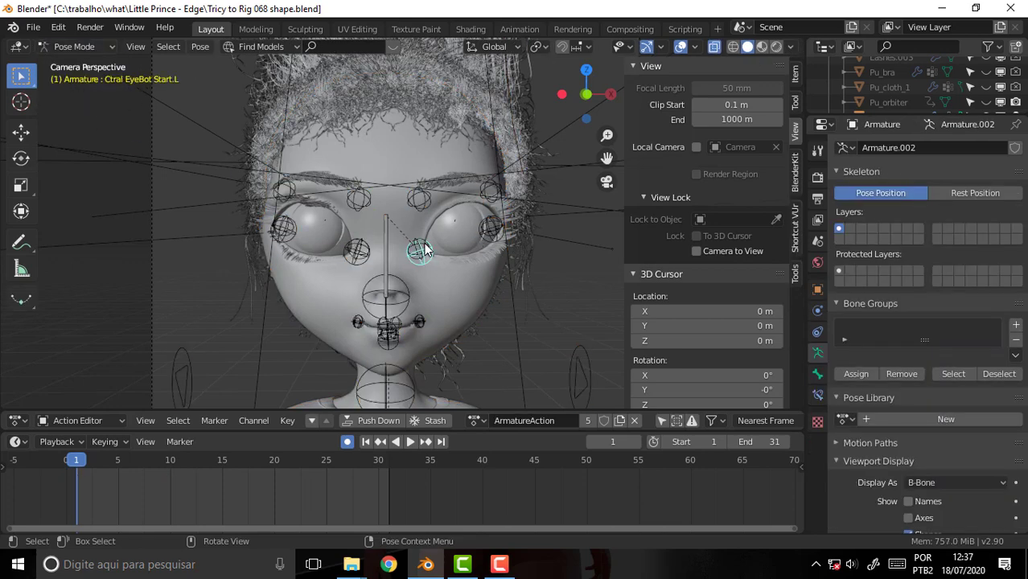
click(425, 250)
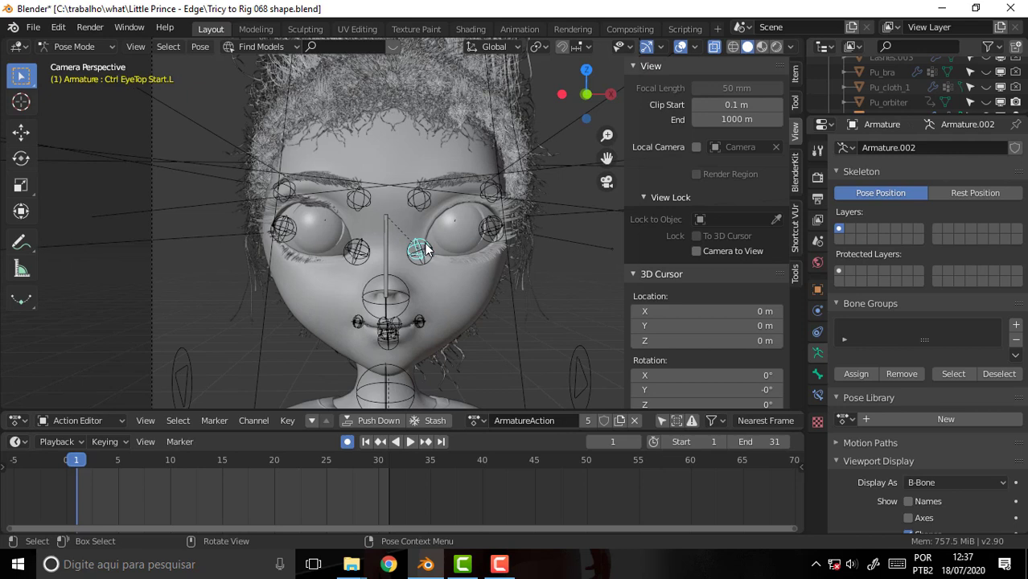
shift+click(483, 226)
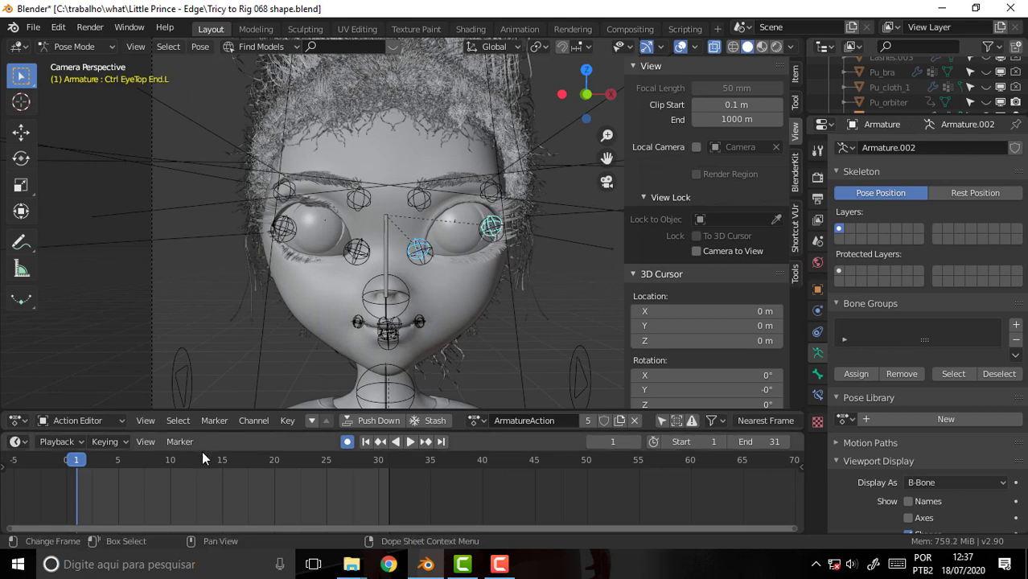
right_click(172, 189)
click(125, 189)
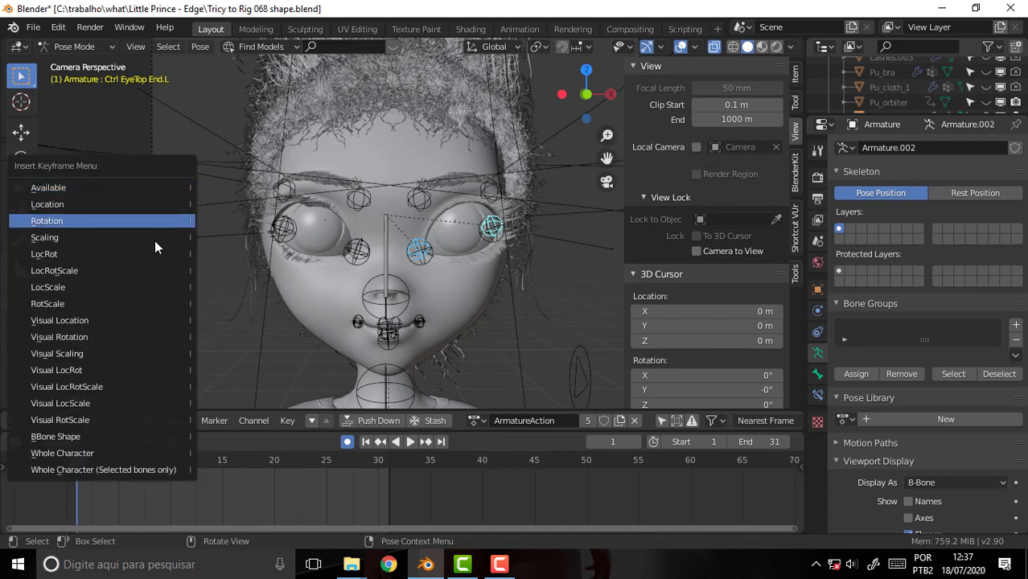
click(103, 254)
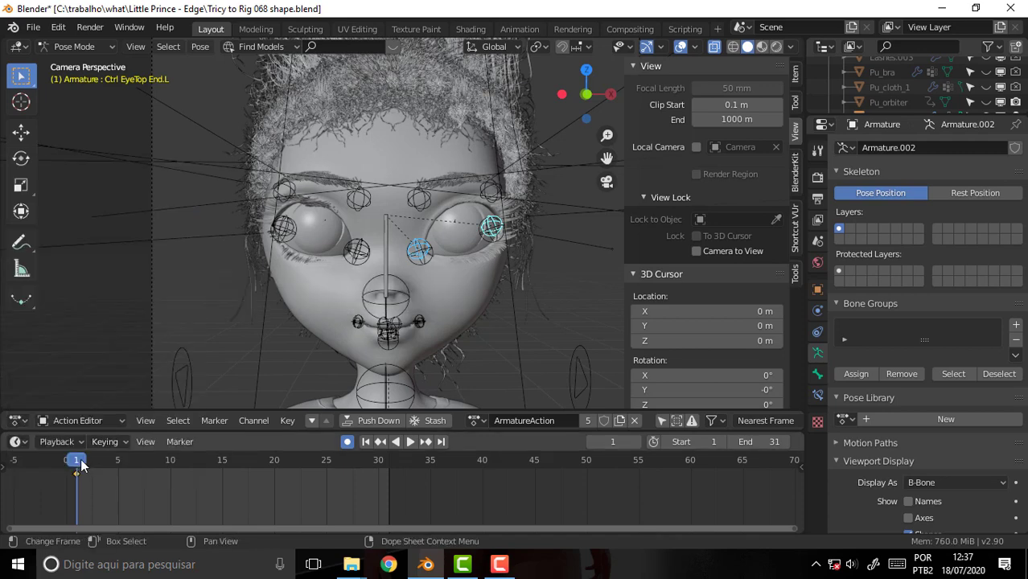
- At frame 5, rotate the eyelid bone about 92° around local Y to close the eye
key(space)
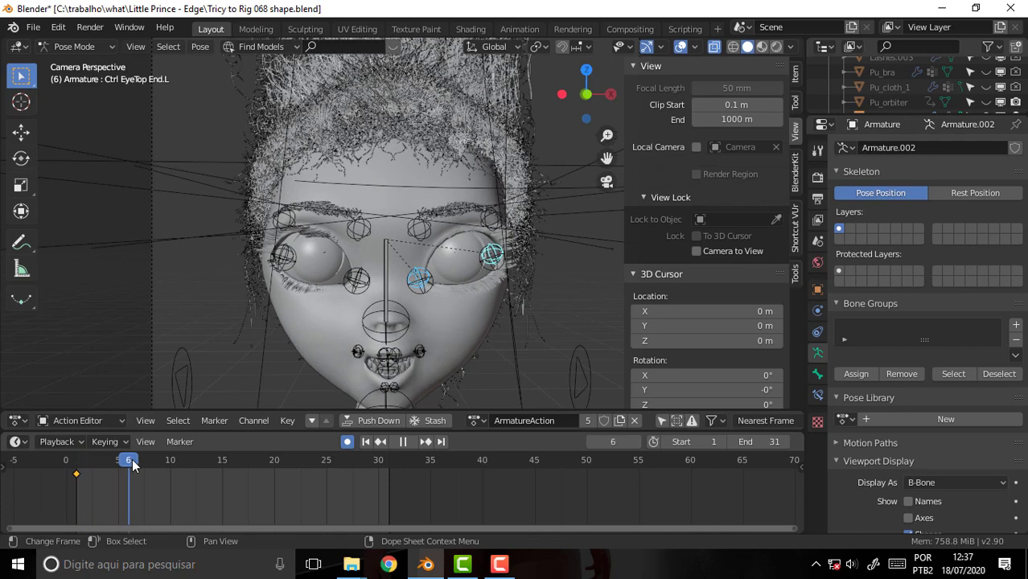
click(121, 465)
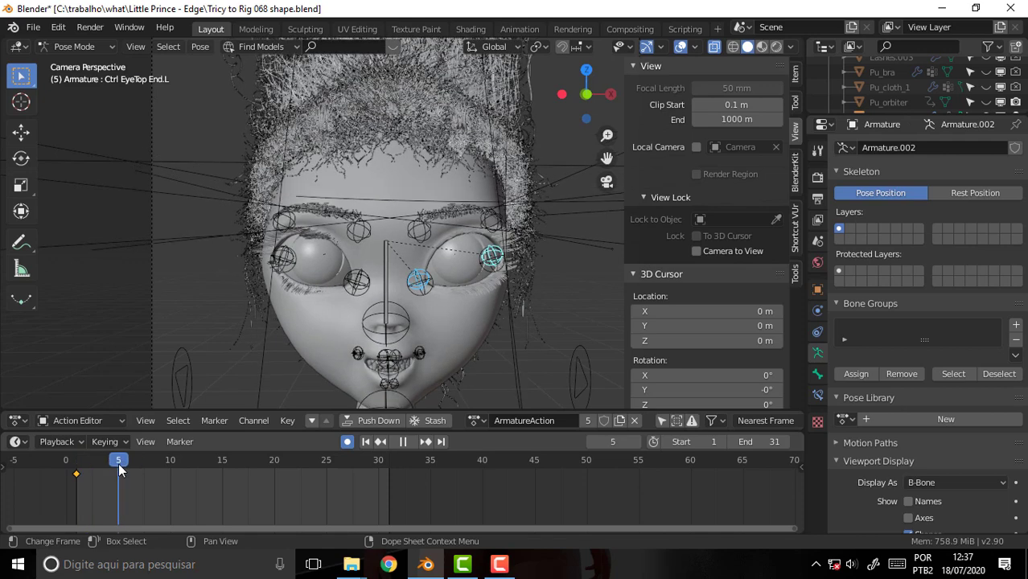
key(space)
key(r)
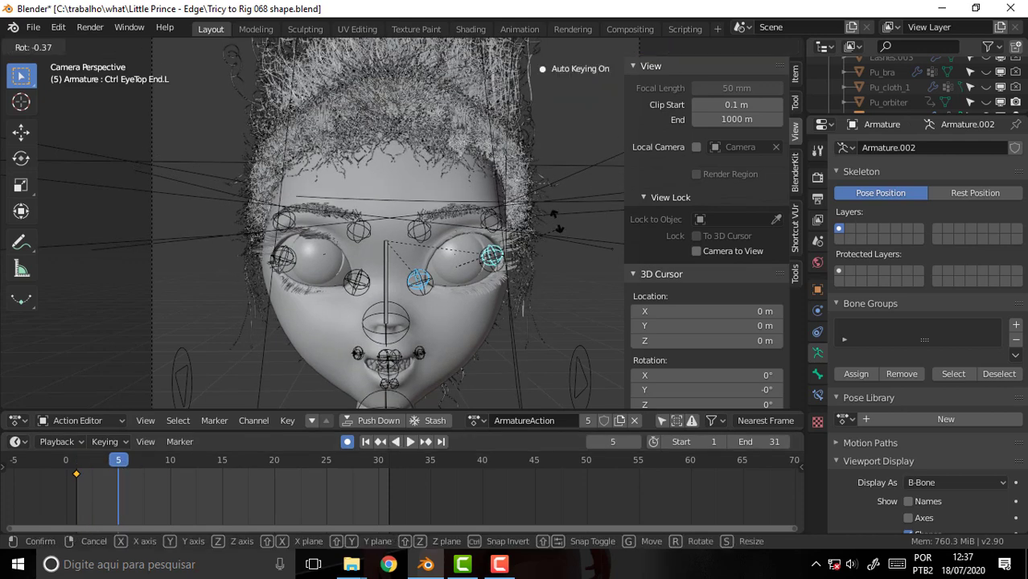
key(y)
key(y)
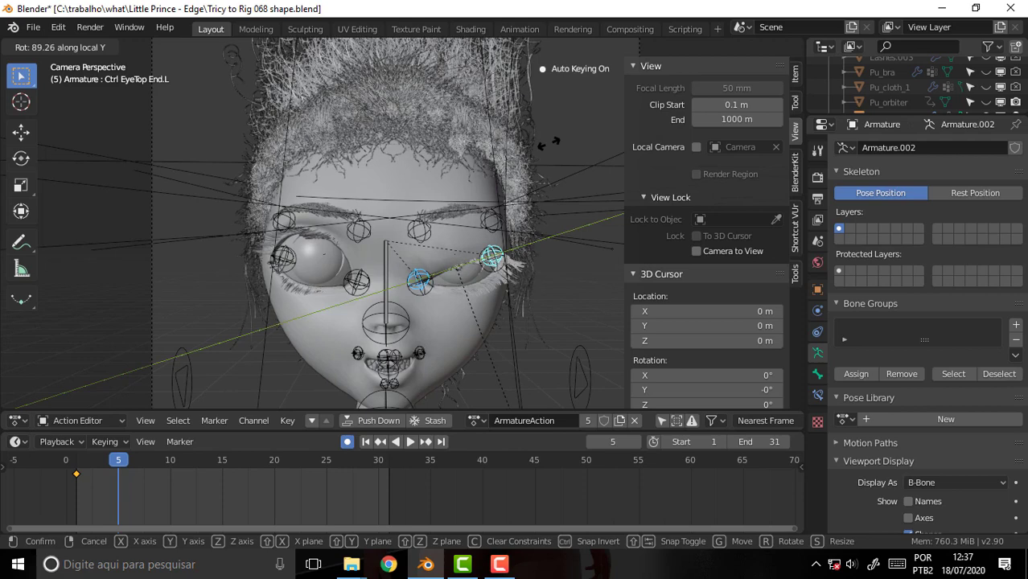
click(548, 199)
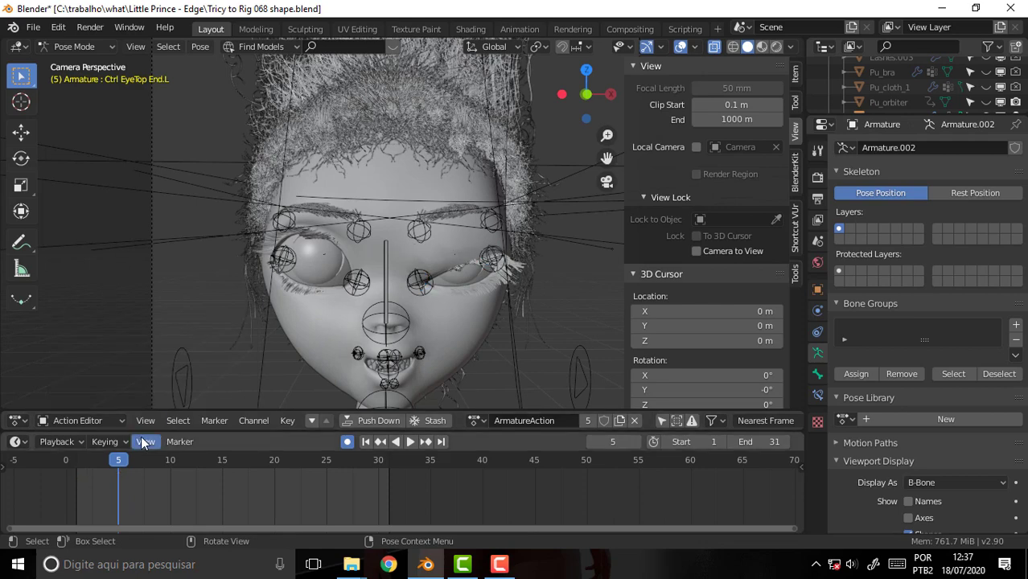
- Play and scrub frames 0 to 4 to check the blink
click(60, 481)
key(space)
drag(61, 481, 108, 474)
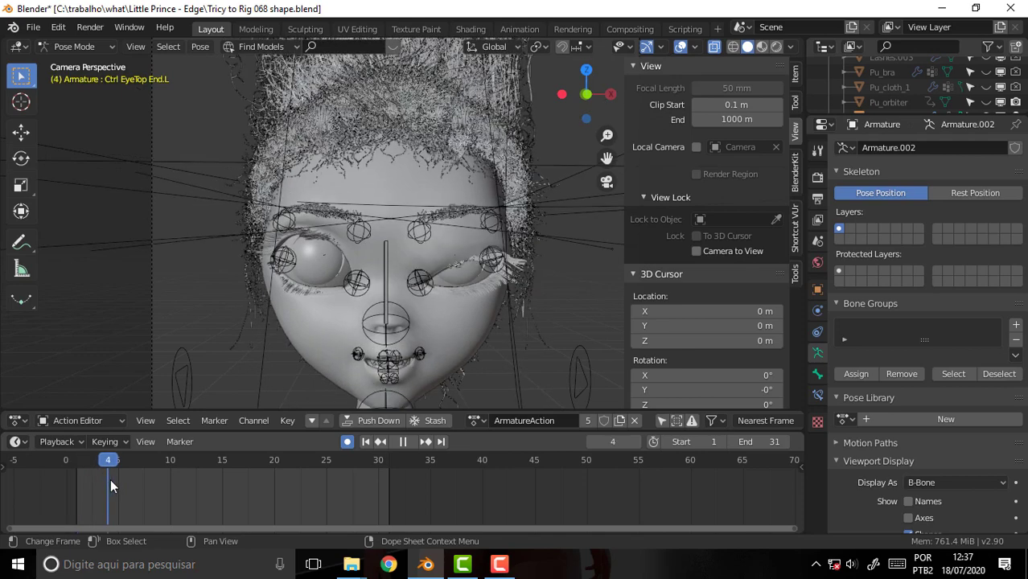
click(70, 482)
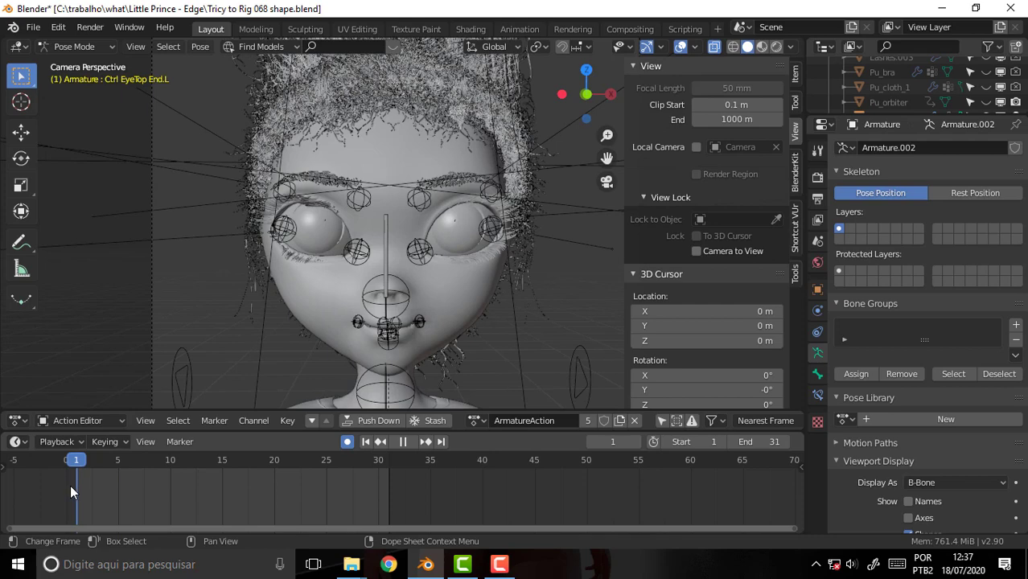
key(Escape)
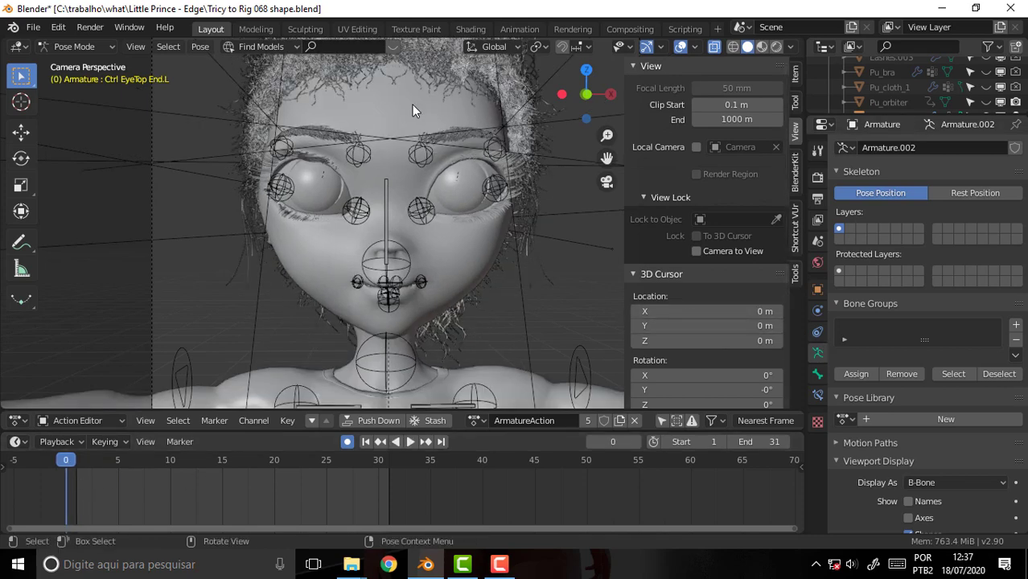
- Return to Object Mode and select the Tricy Weld face mesh
click(88, 46)
click(69, 65)
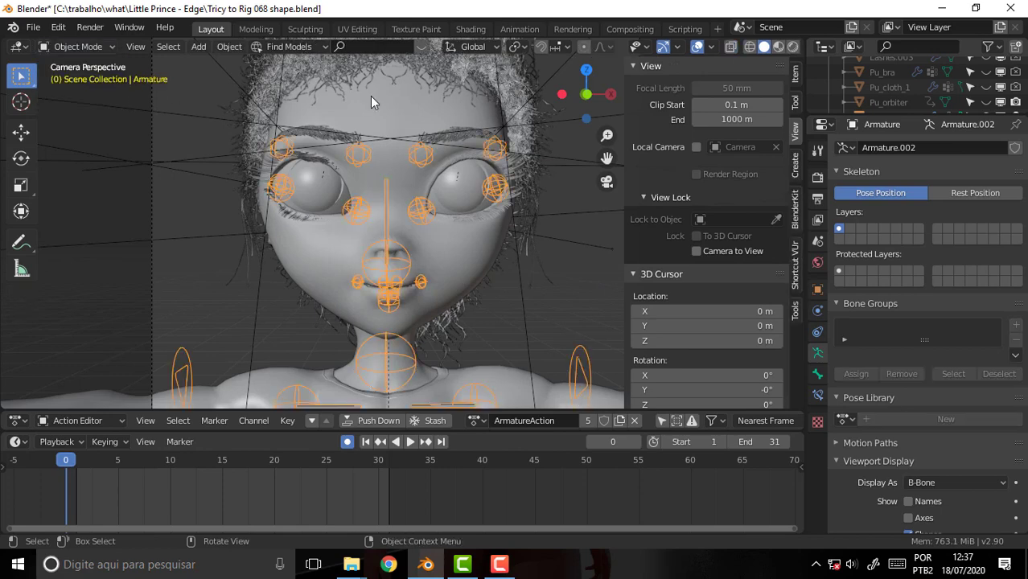
click(344, 174)
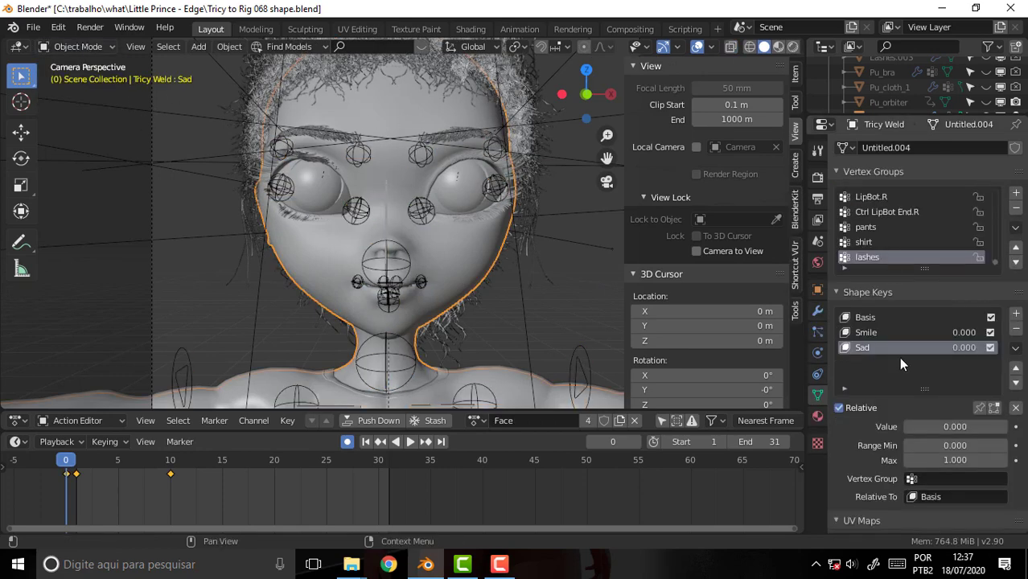
- Add a new Key 3 shape key to Tricy Weld and raise its value to 1.000
click(1014, 315)
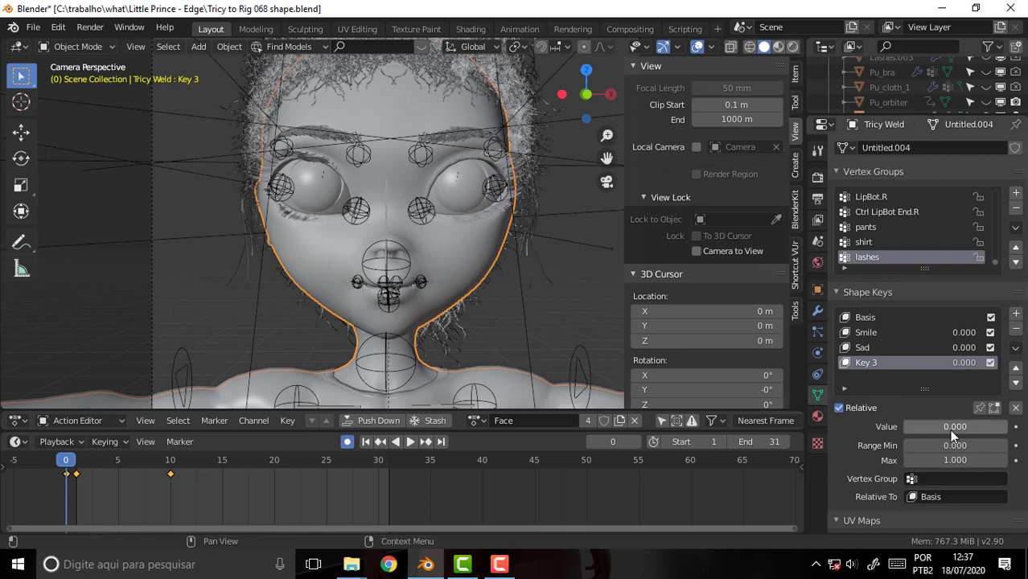
drag(949, 427, 1001, 427)
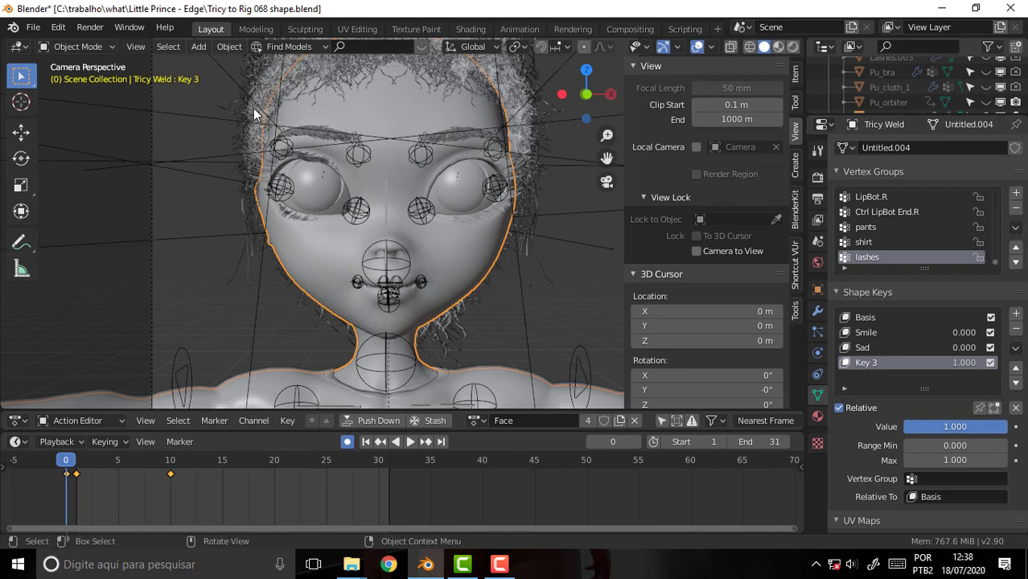
click(75, 46)
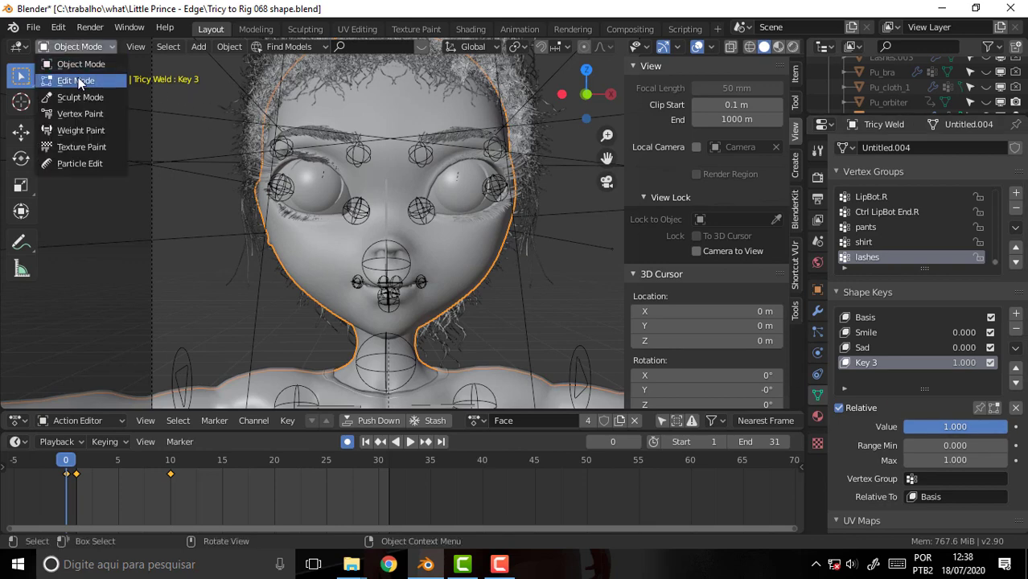
- In Edit Mode, move the upper eyelid vertices down with proportional editing so the eye closes
click(78, 77)
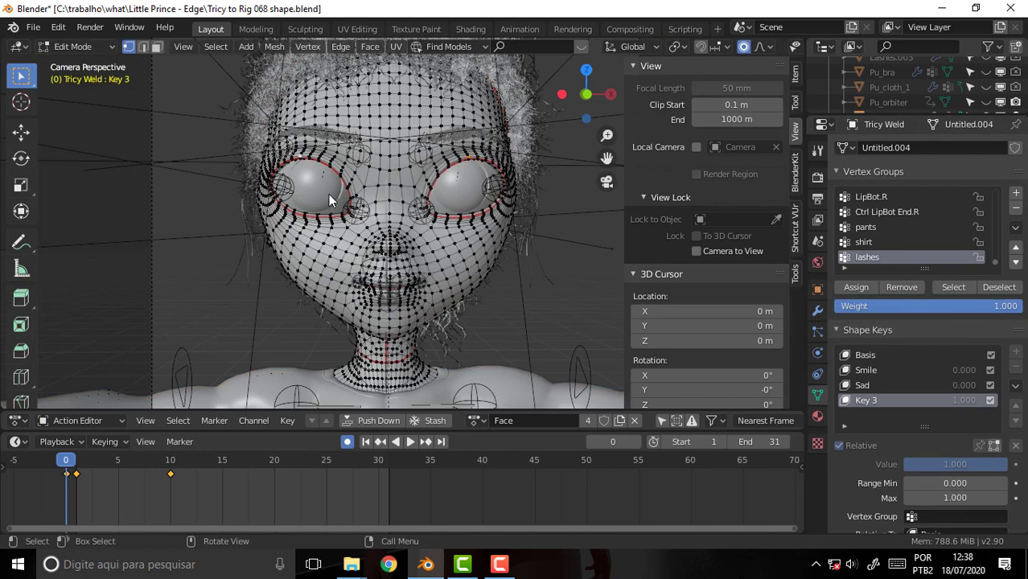
shift+click(298, 159)
key(g)
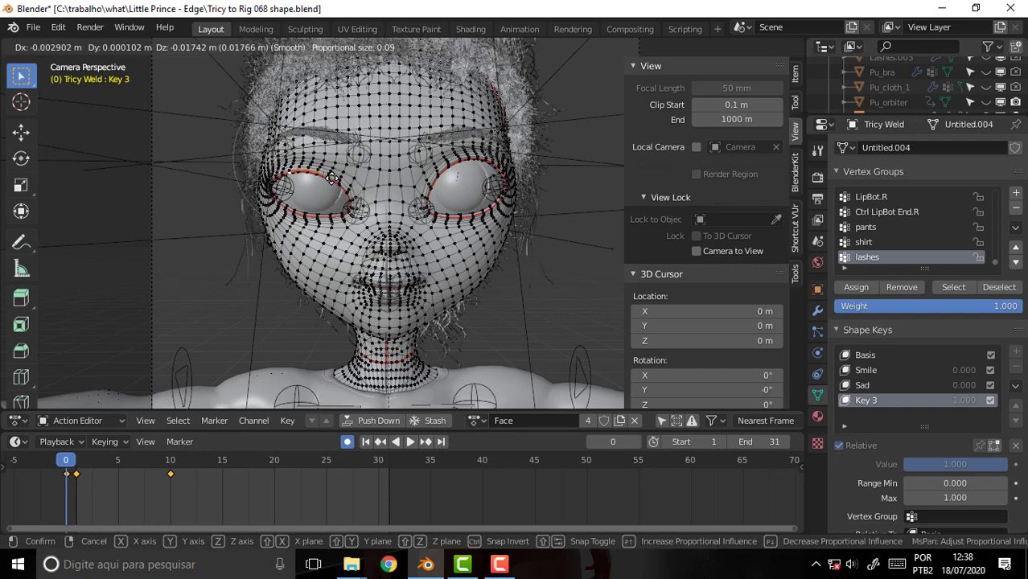
scroll(332, 177, up, 4)
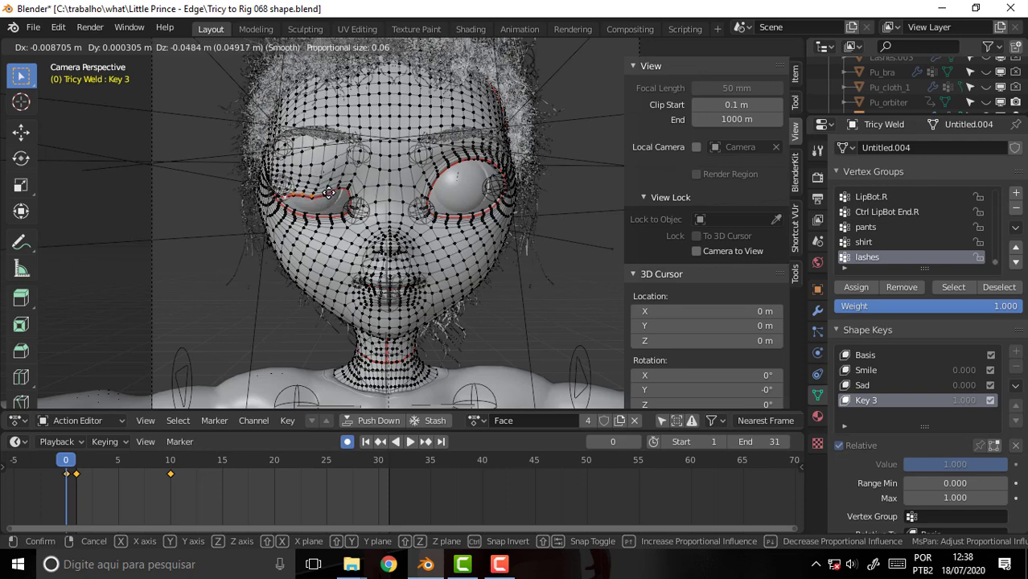
scroll(329, 192, down, 2)
scroll(329, 191, down, 3)
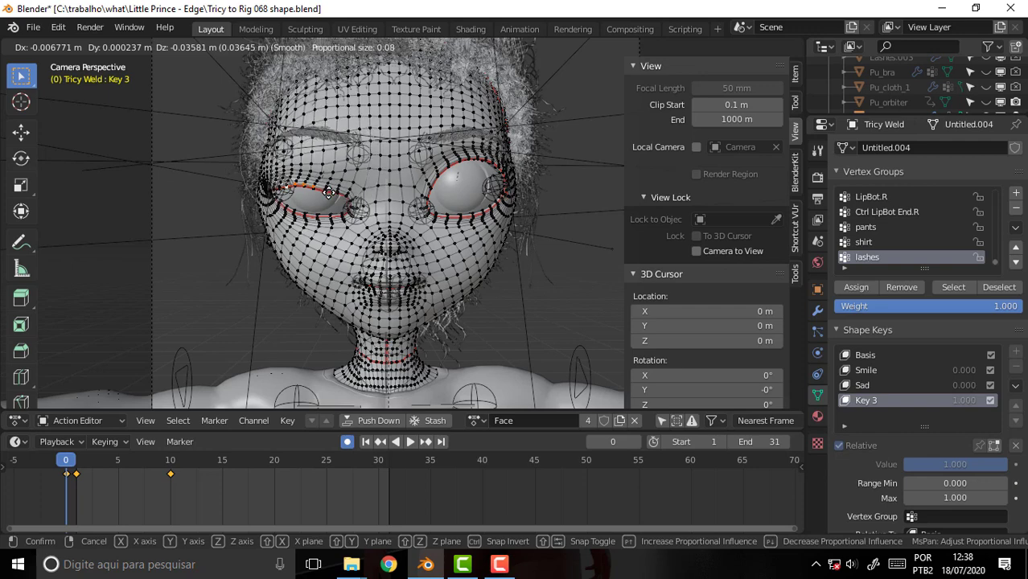
scroll(327, 201, up, 2)
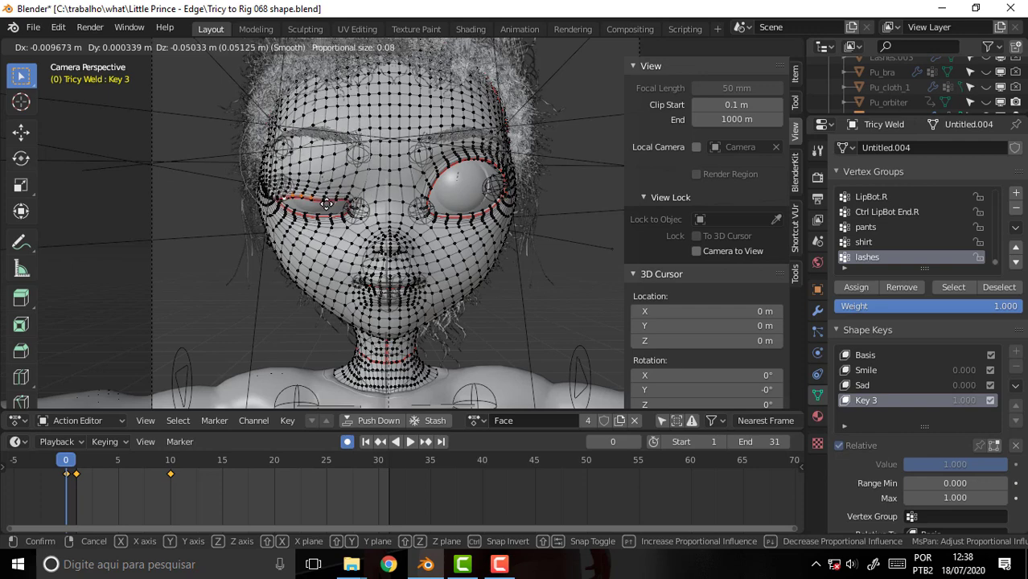
click(326, 204)
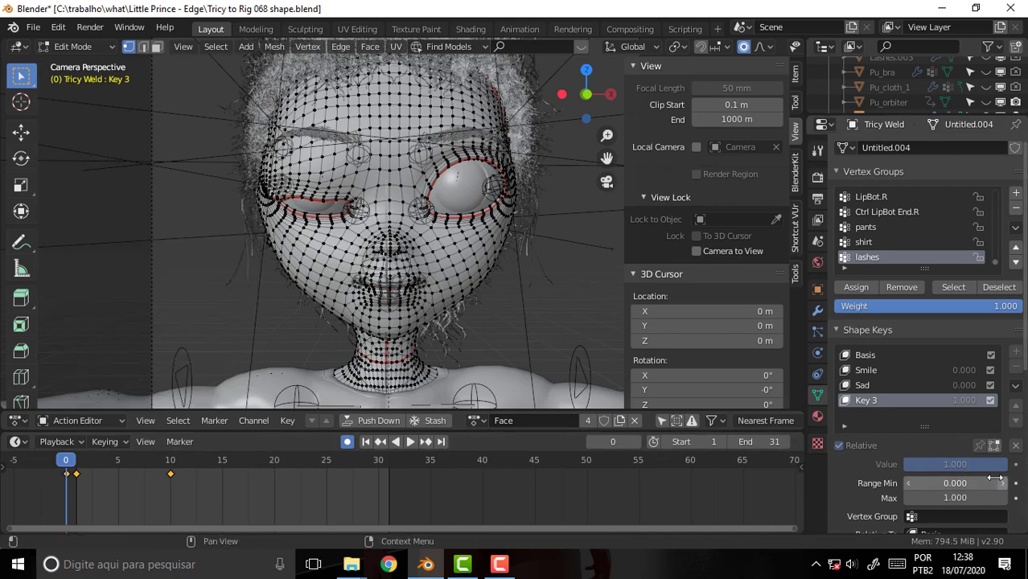
- Test Key 3 by dropping and restoring its value, then return to Object Mode
drag(955, 464, 904, 465)
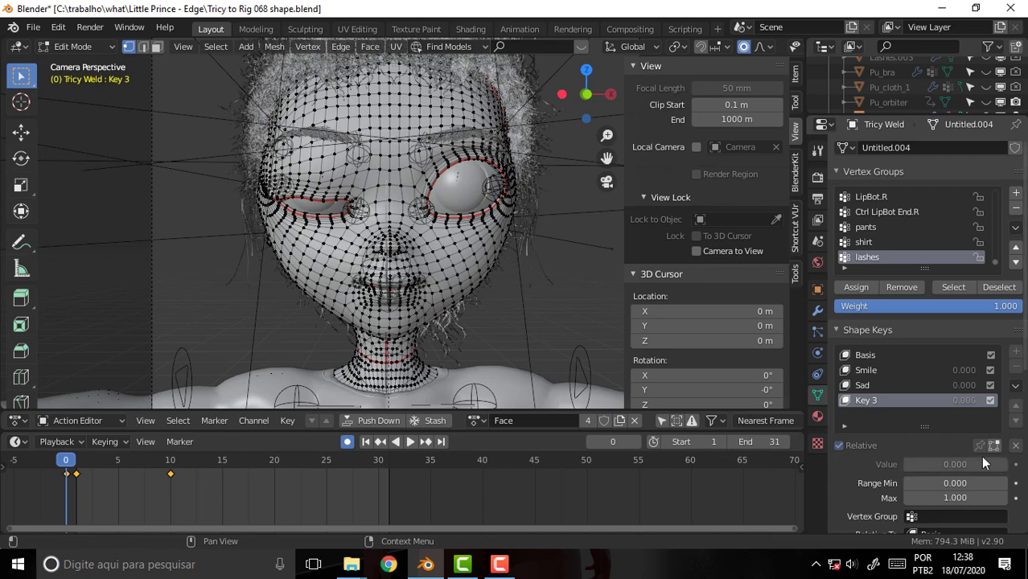
drag(981, 464, 1005, 464)
click(77, 46)
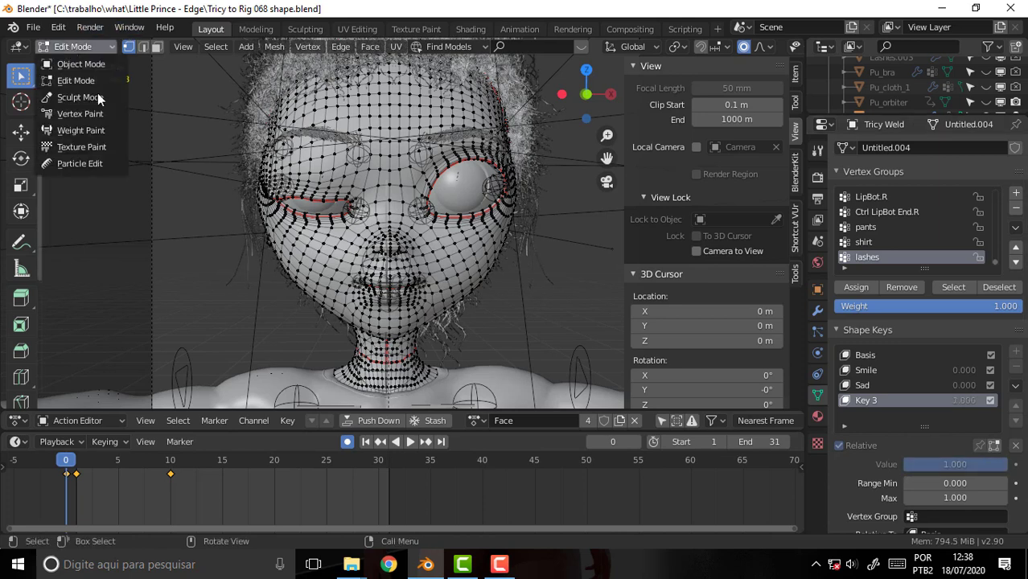
click(75, 46)
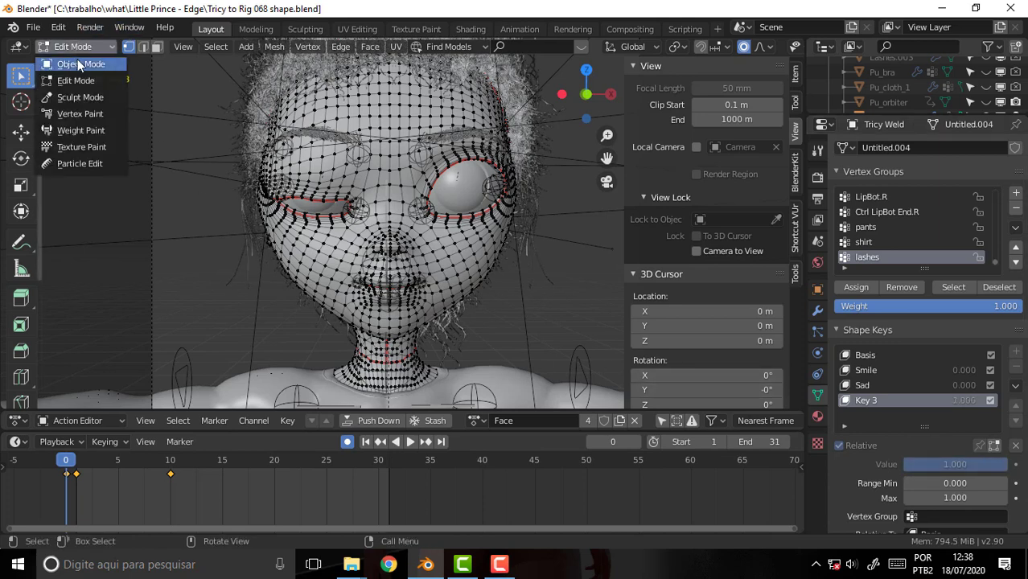
click(78, 63)
- Keyframe Key 3 at frame 5 and raise its value to 1.000 to close the eyes
drag(964, 430, 904, 433)
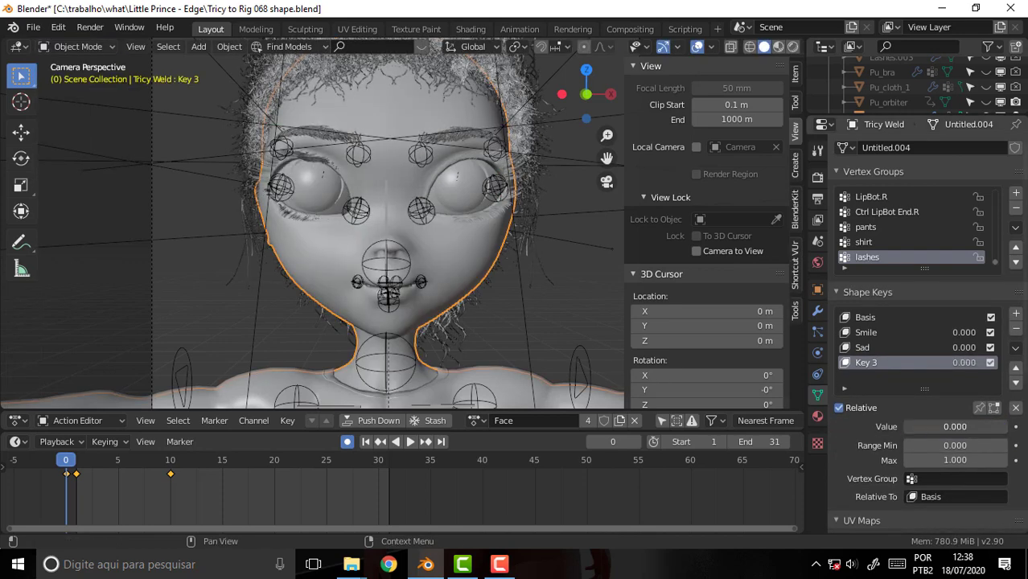
key(space)
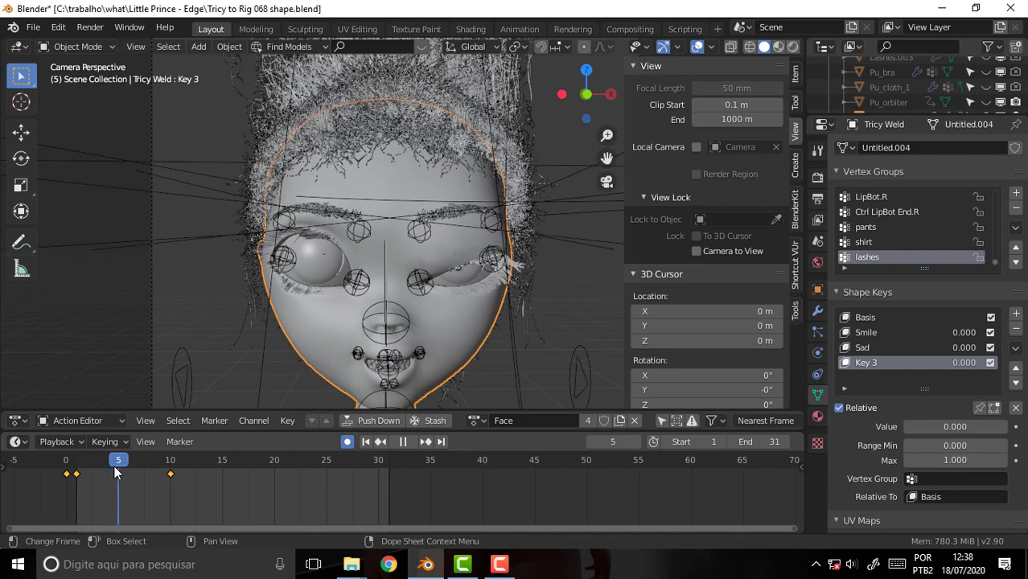
key(space)
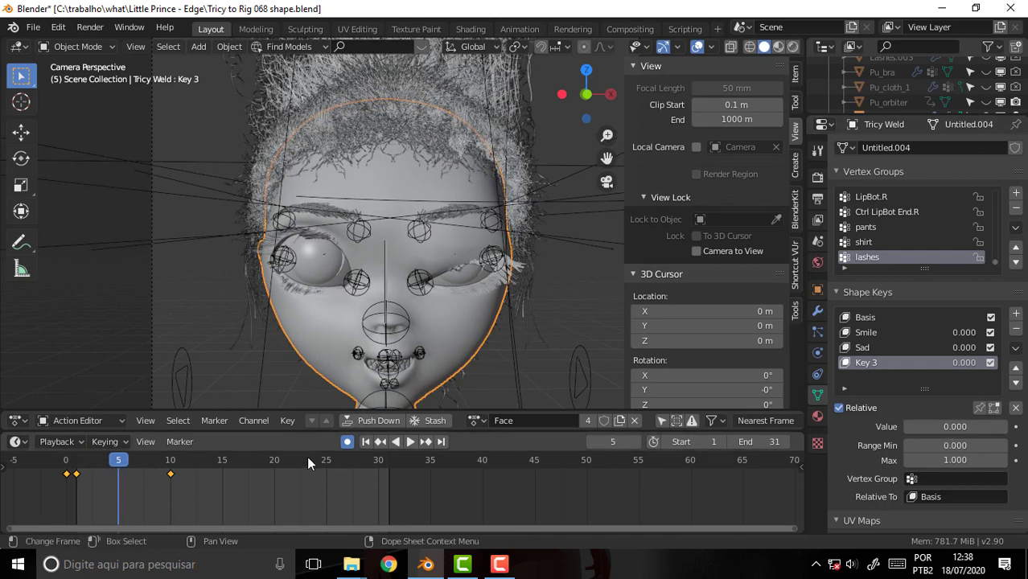
right_click(938, 425)
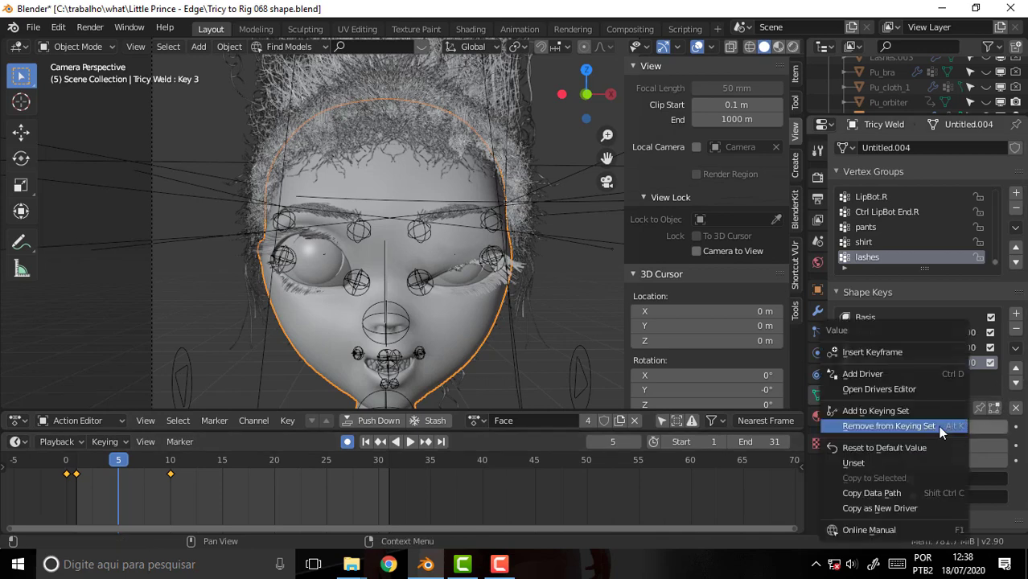
click(896, 354)
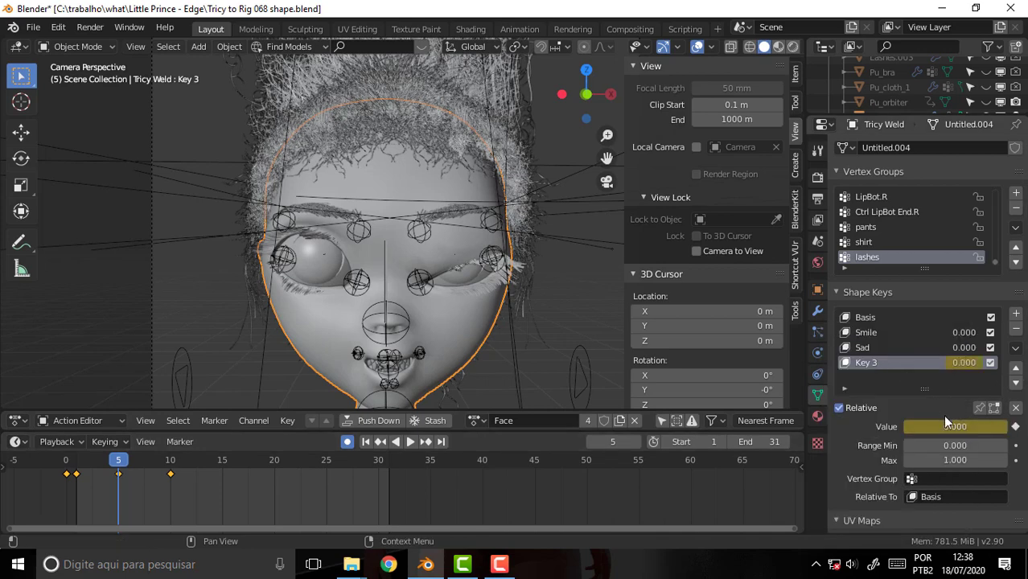
drag(938, 427, 973, 427)
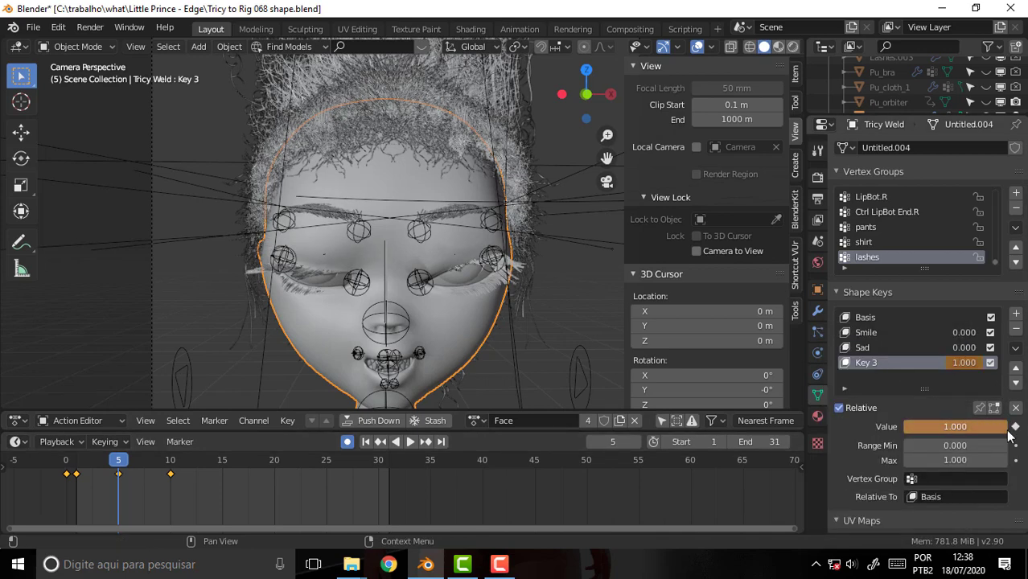
- Set Key 3 to 0 at frame 1 and play back the blink animation
key(space)
click(76, 474)
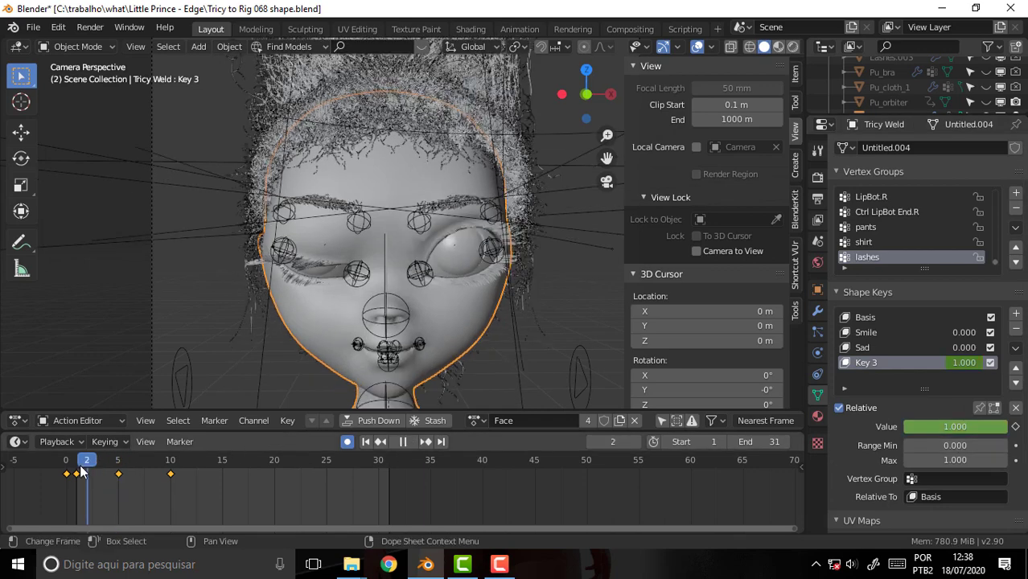
key(space)
drag(953, 427, 963, 429)
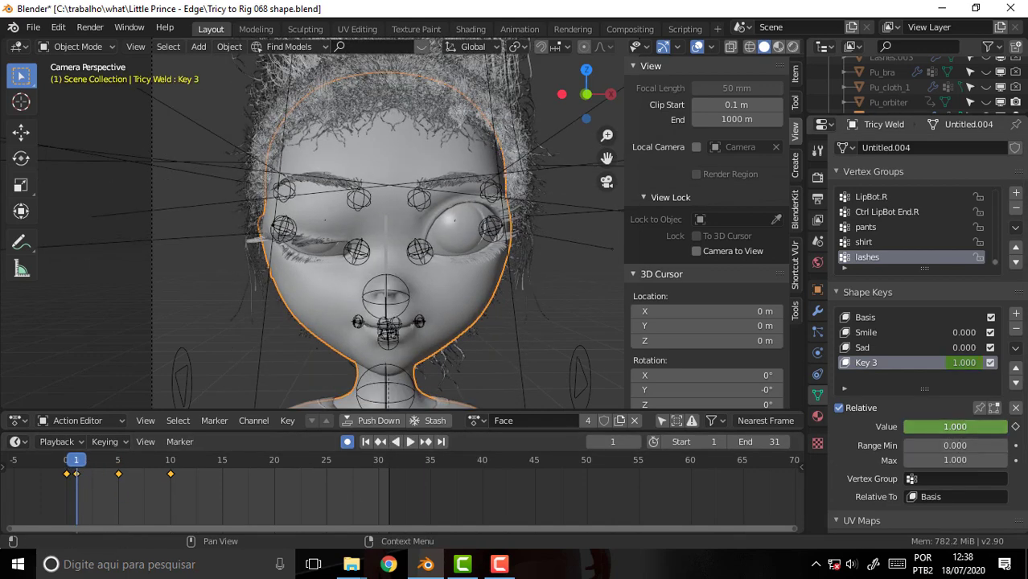
right_click(963, 428)
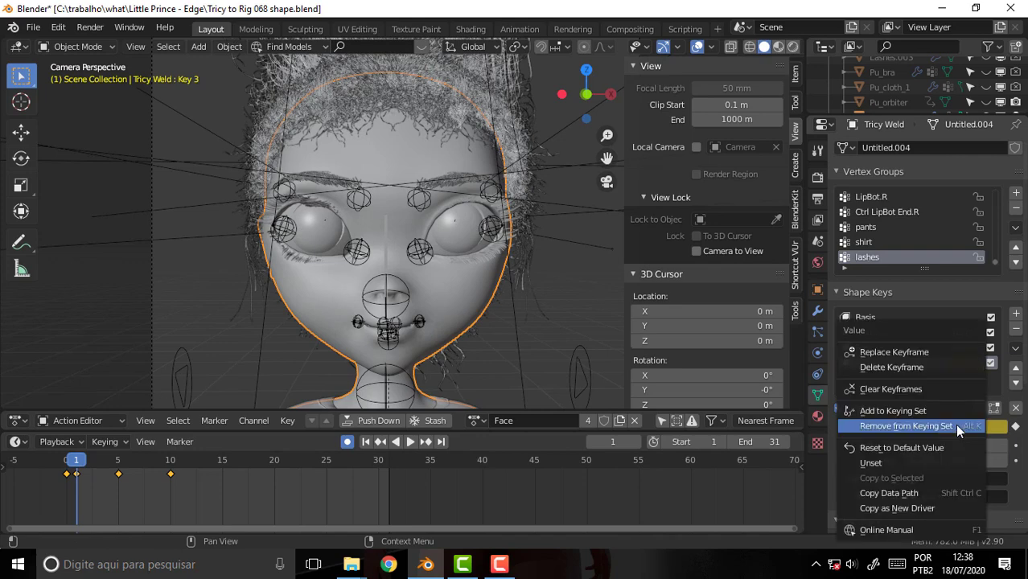
click(925, 352)
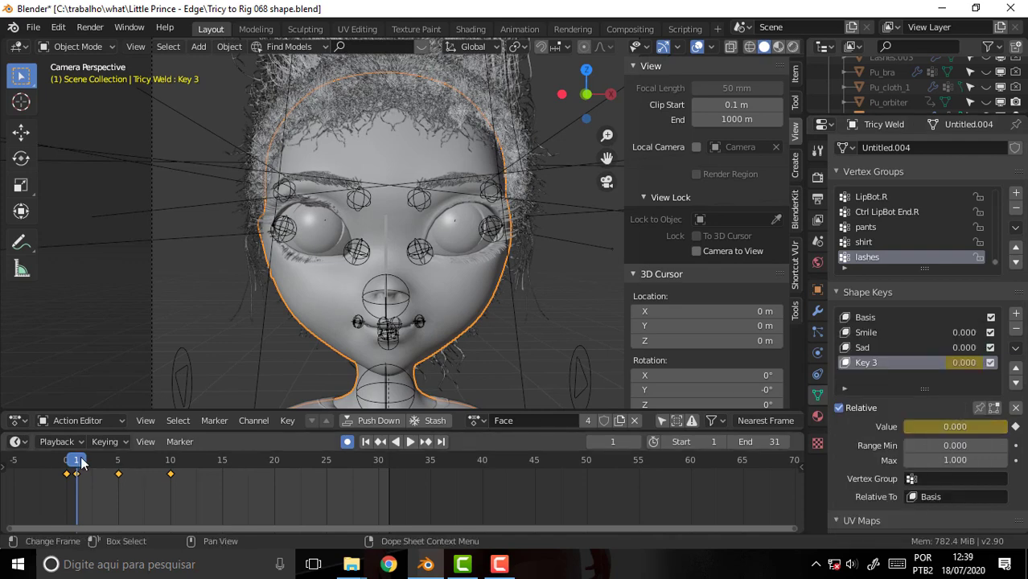
key(space)
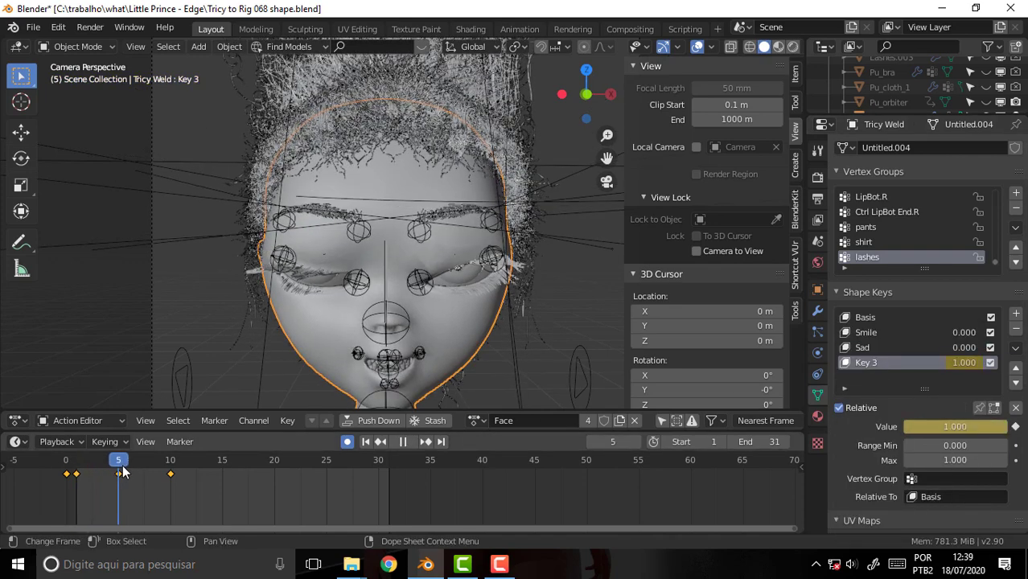
key(space)
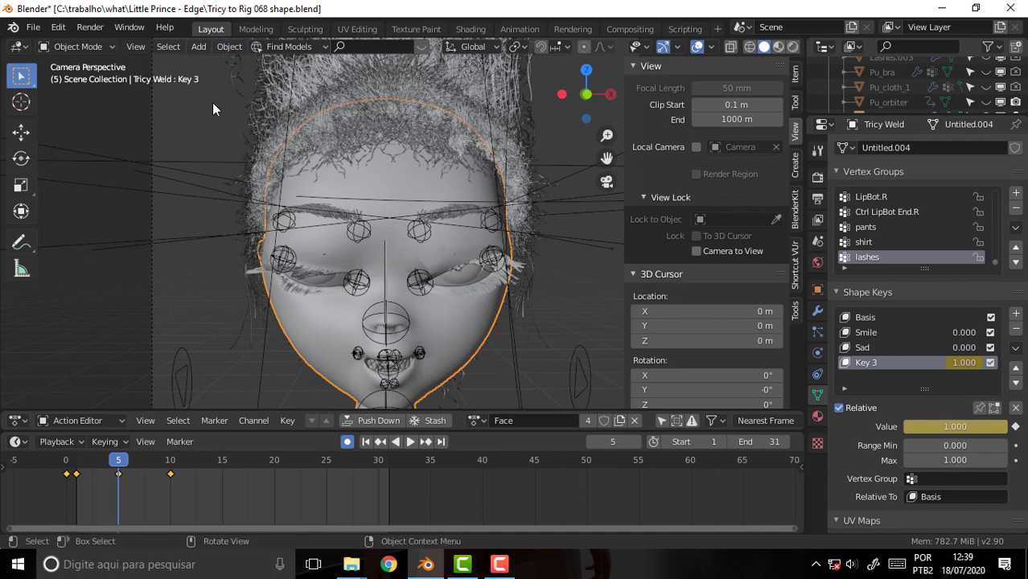
click(89, 28)
click(130, 45)
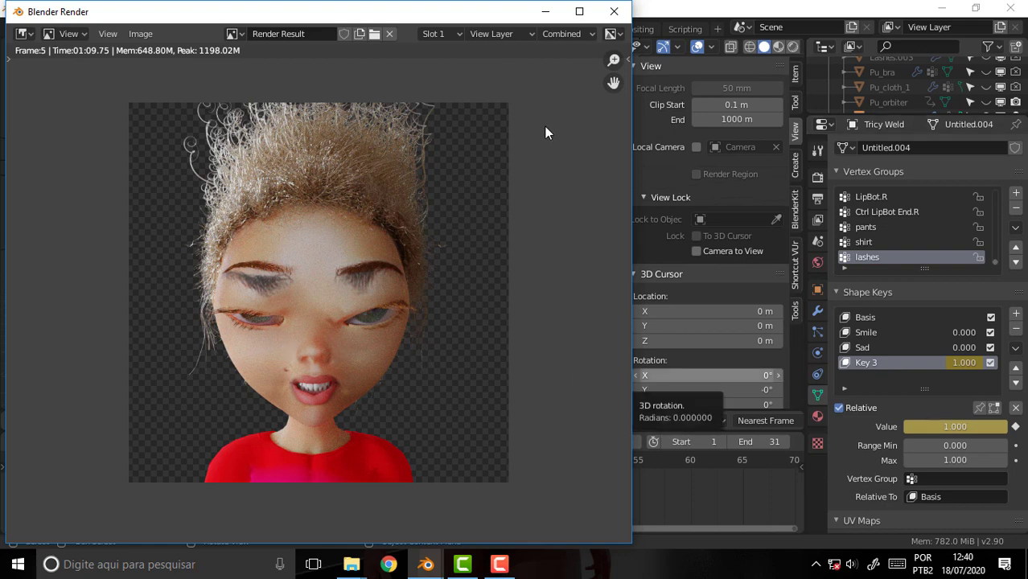
click(613, 14)
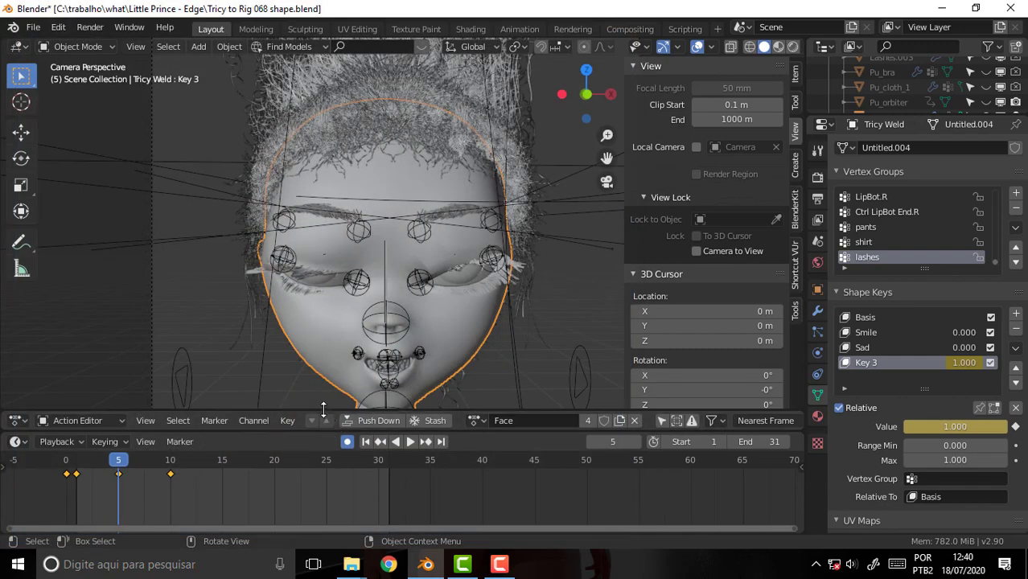
drag(327, 410, 329, 325)
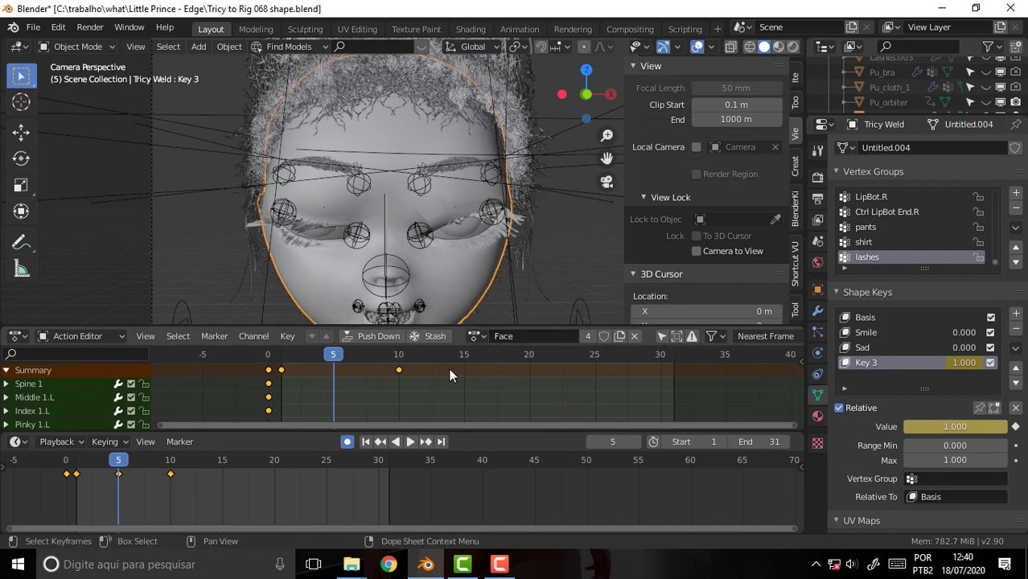
click(67, 462)
key(space)
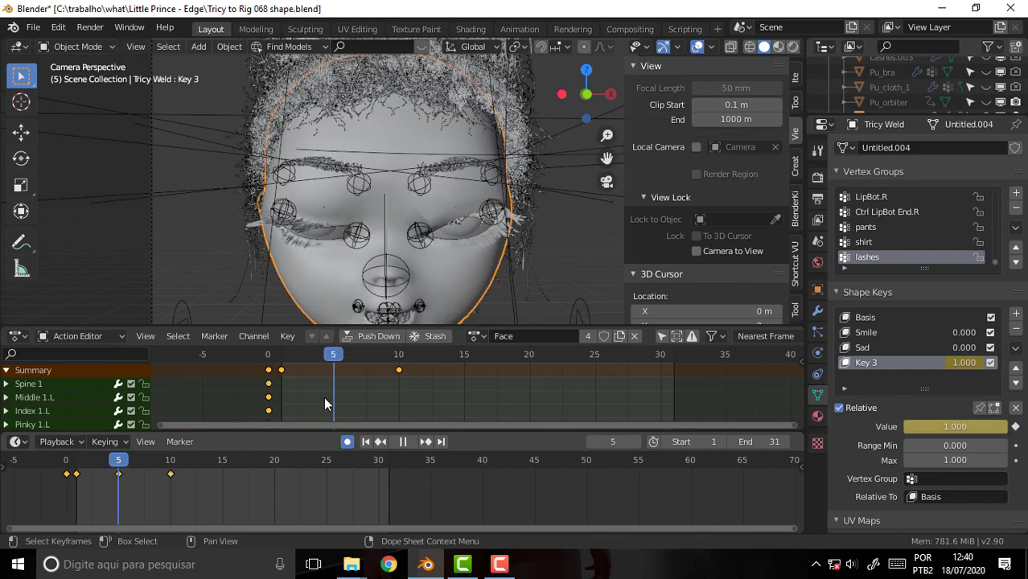
key(space)
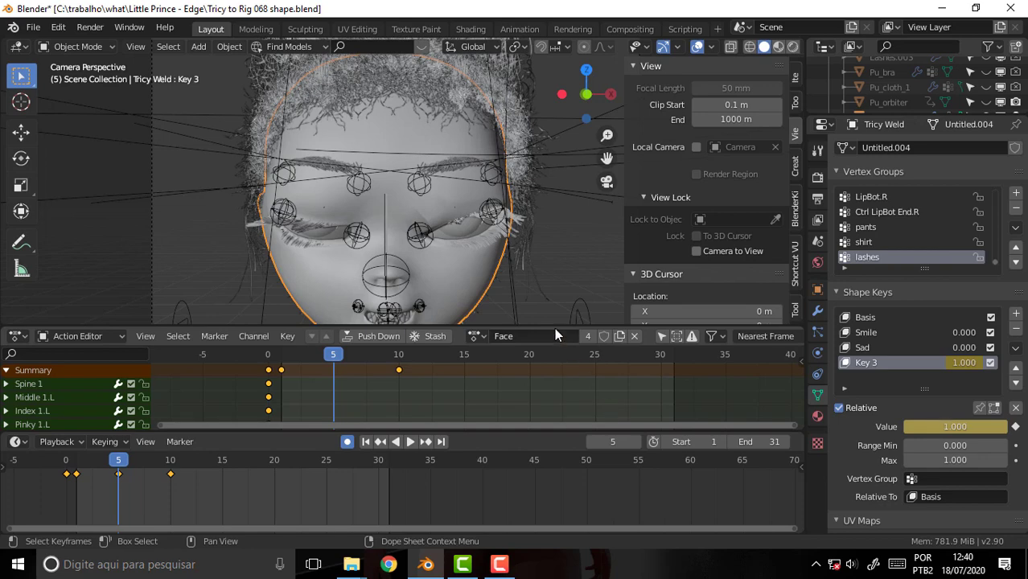
drag(550, 327, 550, 412)
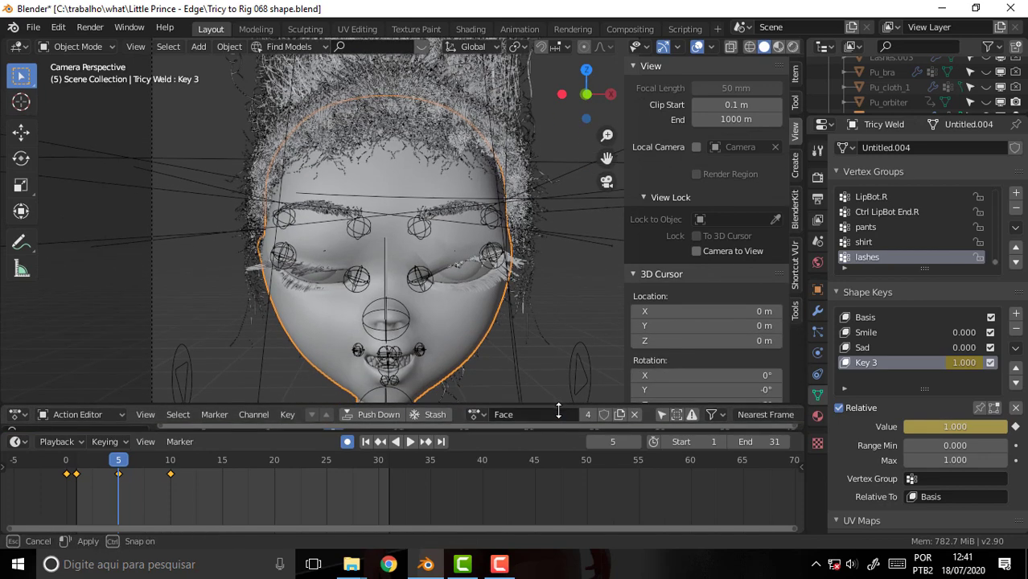